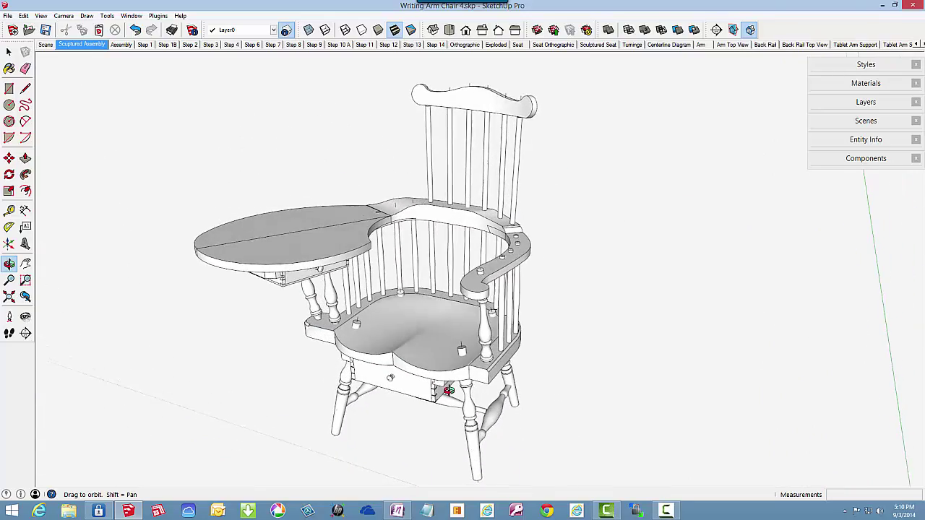
# Step: Show the Scans scene and examine the seat, arm and rail shapes traced over the large chair drawing
pyautogui.press('space')
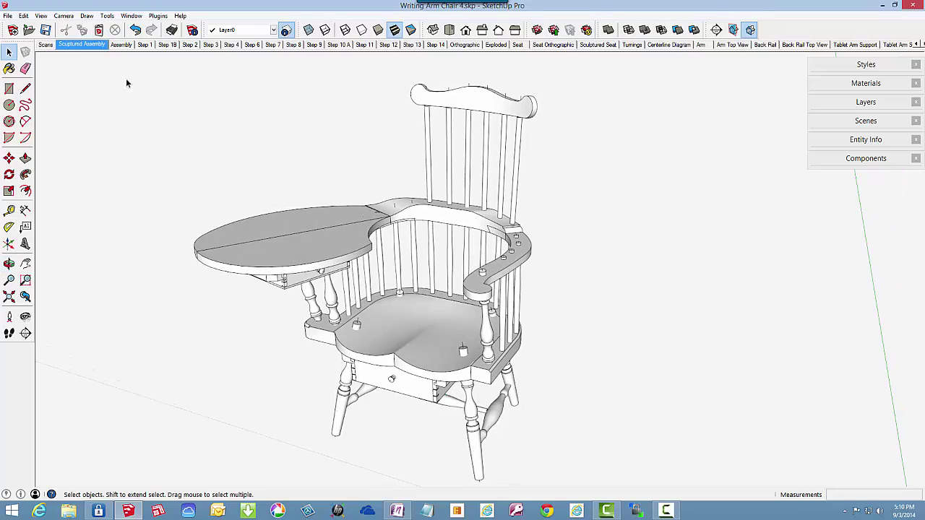
pyautogui.click(45, 45)
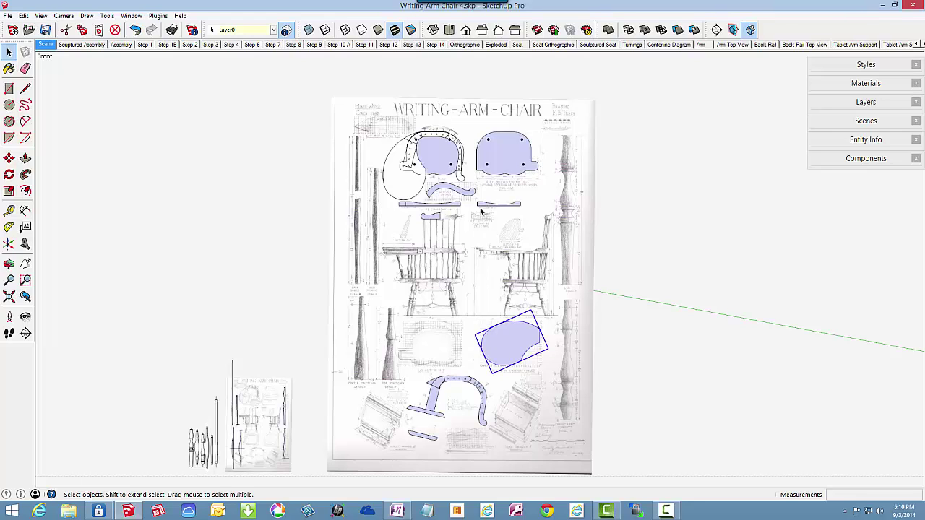
pyautogui.click(499, 164)
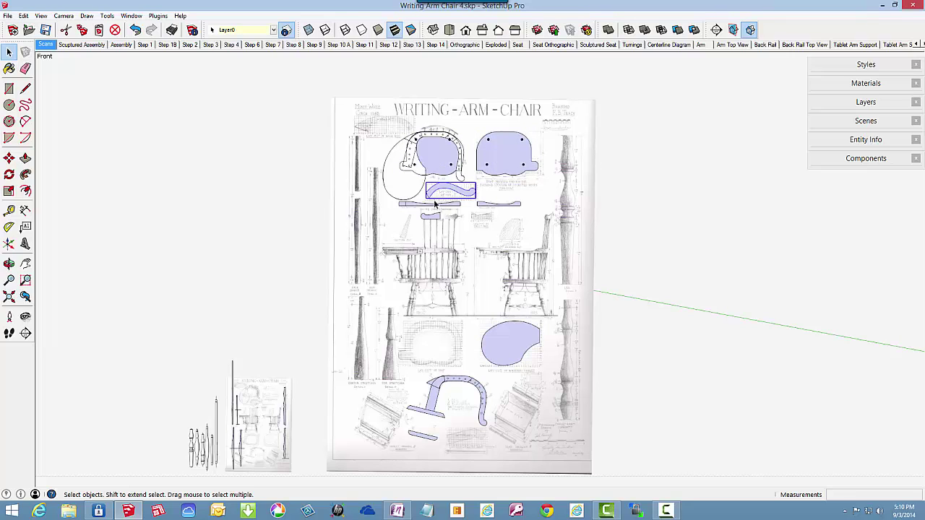
pyautogui.scroll(-2, 546, 258)
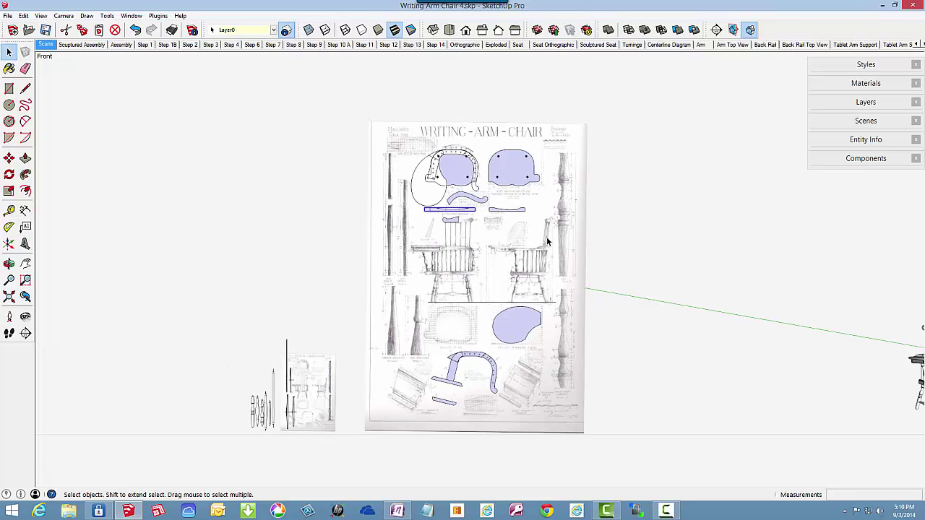
# Step: Examine the leg, stretcher and arm support turning profiles traced over the smaller scanned drawing
pyautogui.scroll(2, 309, 410)
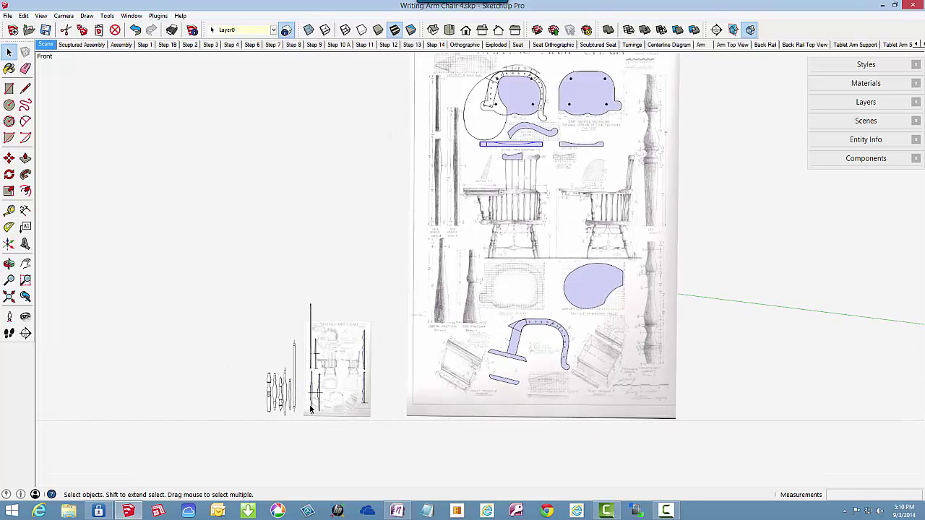
pyautogui.scroll(4, 310, 410)
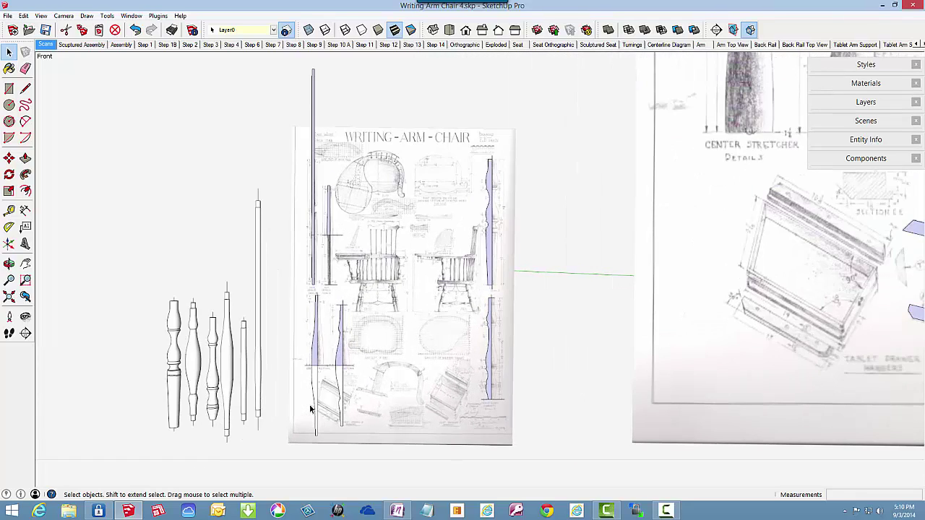
pyautogui.scroll(1, 310, 410)
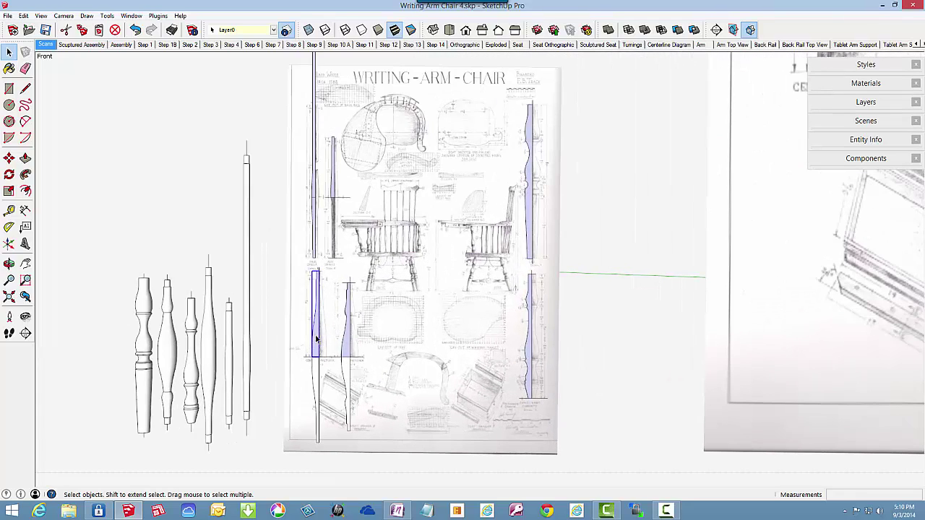
pyautogui.click(348, 327)
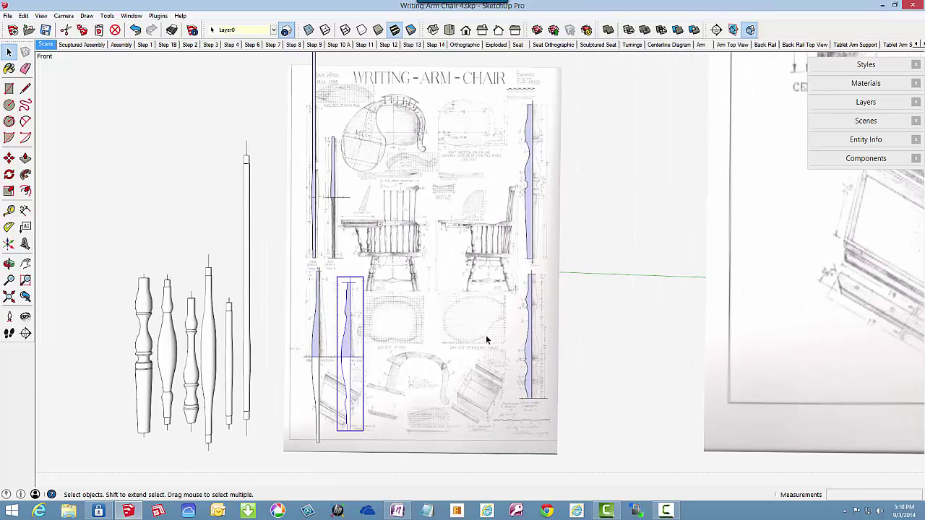
pyautogui.click(530, 315)
pyautogui.click(531, 247)
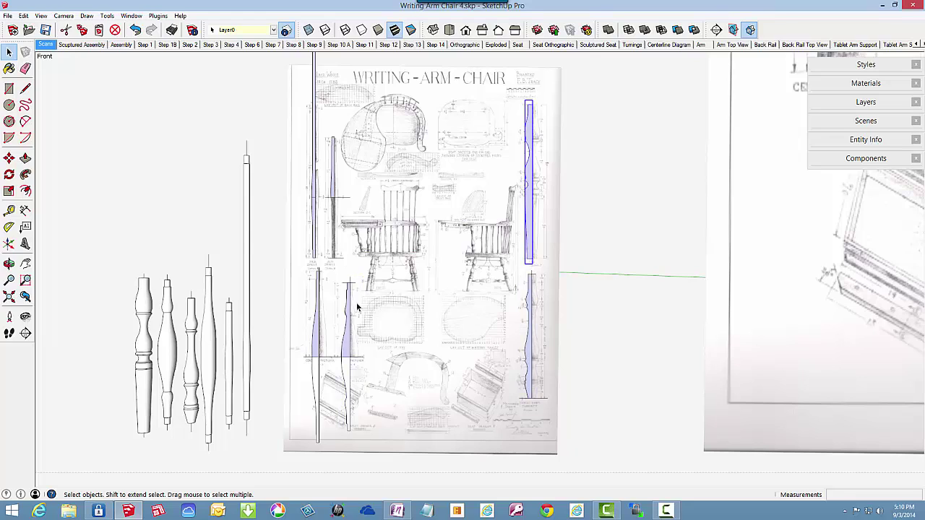
# Step: Show the Step 1 scene and examine the seat blank with its leg and spindle holes from above
pyautogui.click(144, 45)
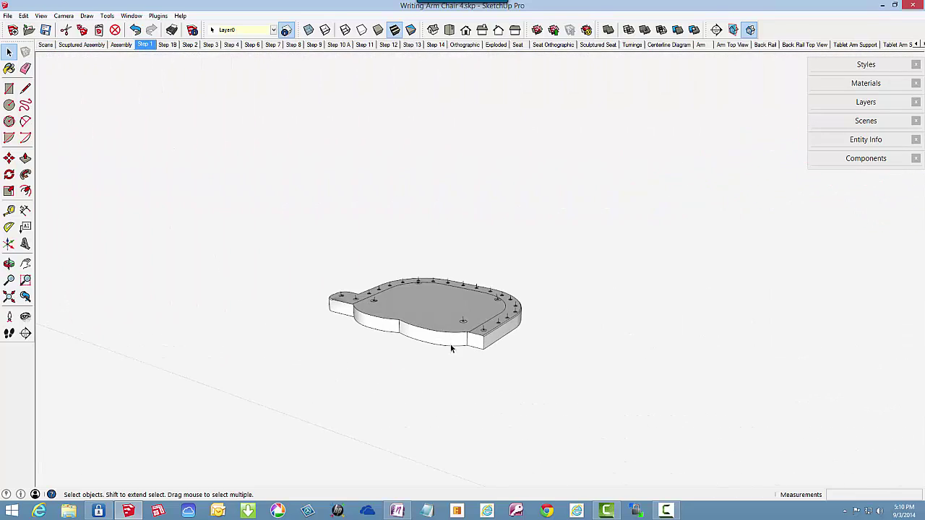
pyautogui.scroll(5, 451, 349)
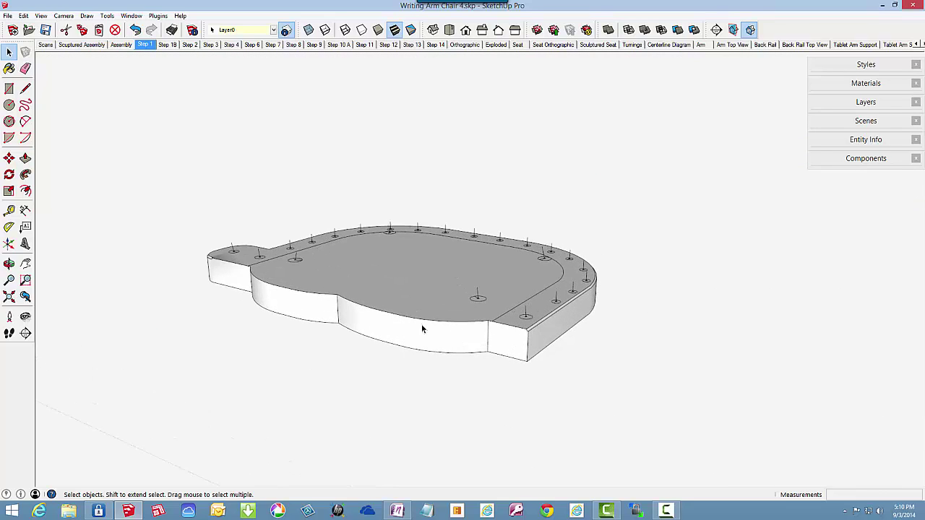
pyautogui.moveTo(423, 329); pyautogui.dragTo(442, 400, button='middle')
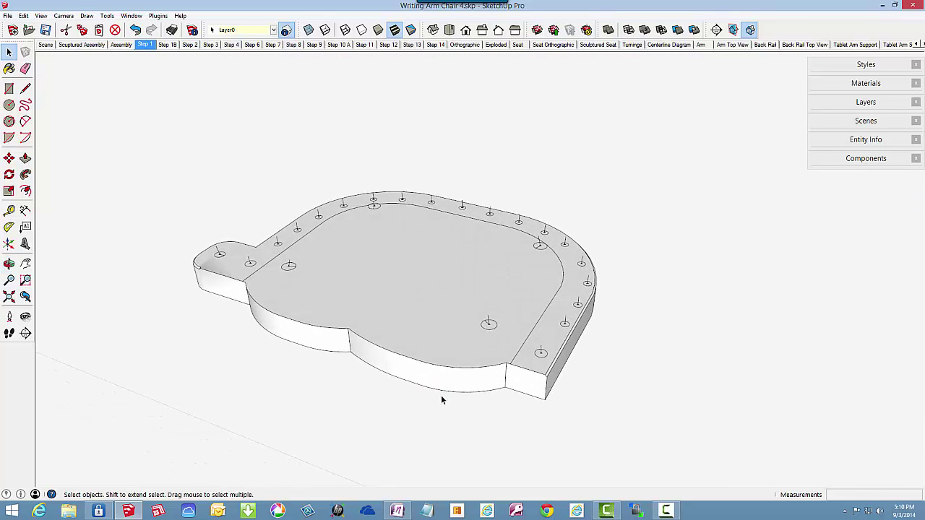
pyautogui.scroll(1, 389, 373)
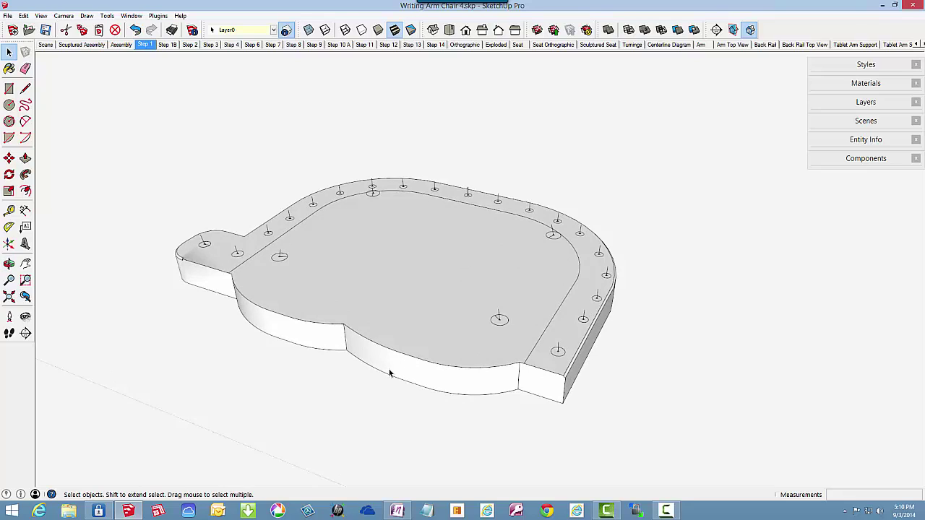
pyautogui.scroll(1, 389, 372)
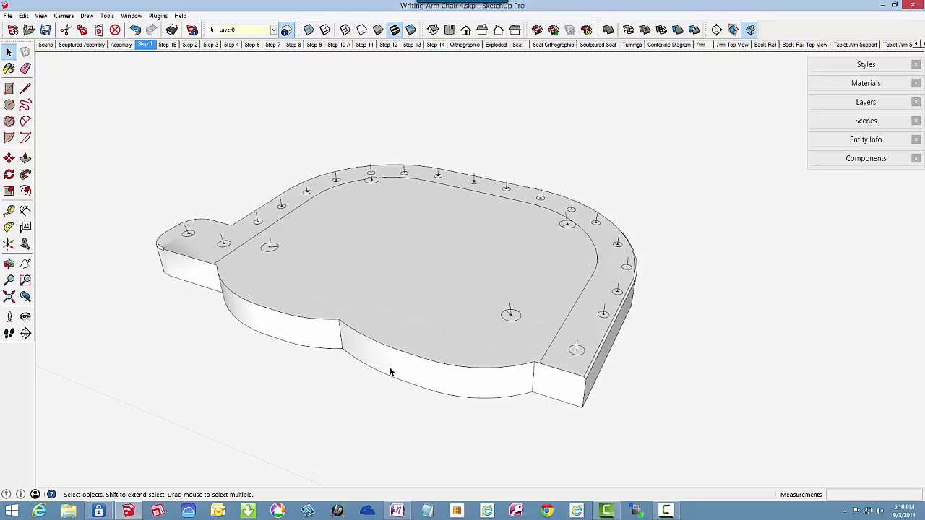
pyautogui.moveTo(391, 372)
pyautogui.mouseDown(button='middle')
pyautogui.moveTo(388, 175)
pyautogui.moveTo(403, 378)
pyautogui.mouseUp(button='middle')
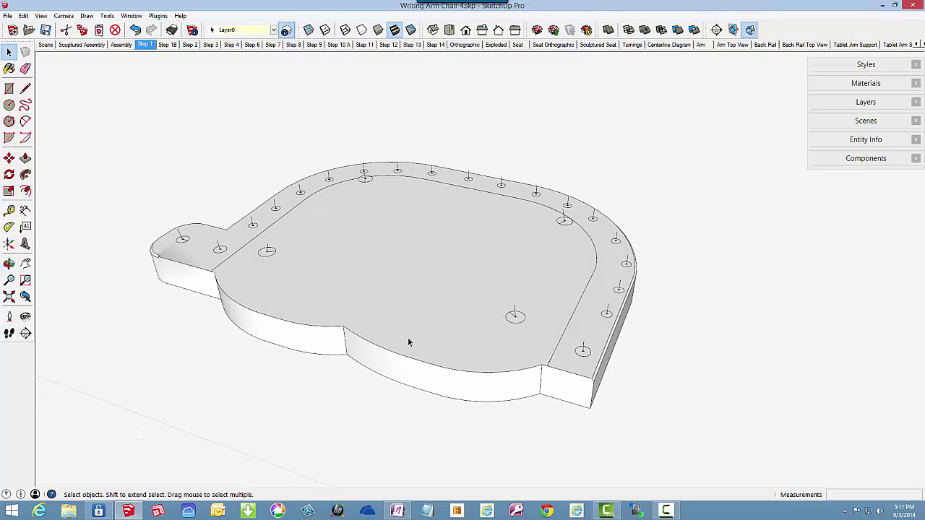
# Step: Show the Step 1B scene and examine the drilling layout lines across the top of the seat
pyautogui.click(168, 45)
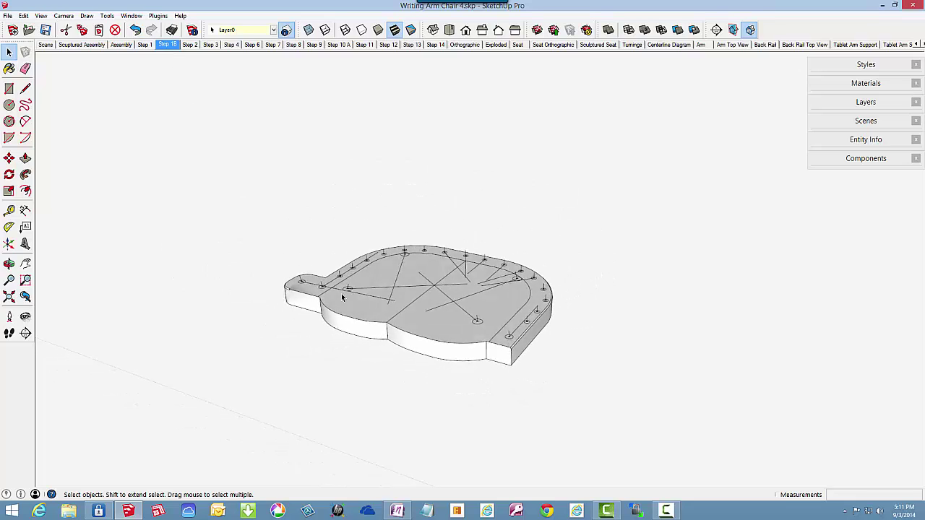
pyautogui.scroll(5, 404, 306)
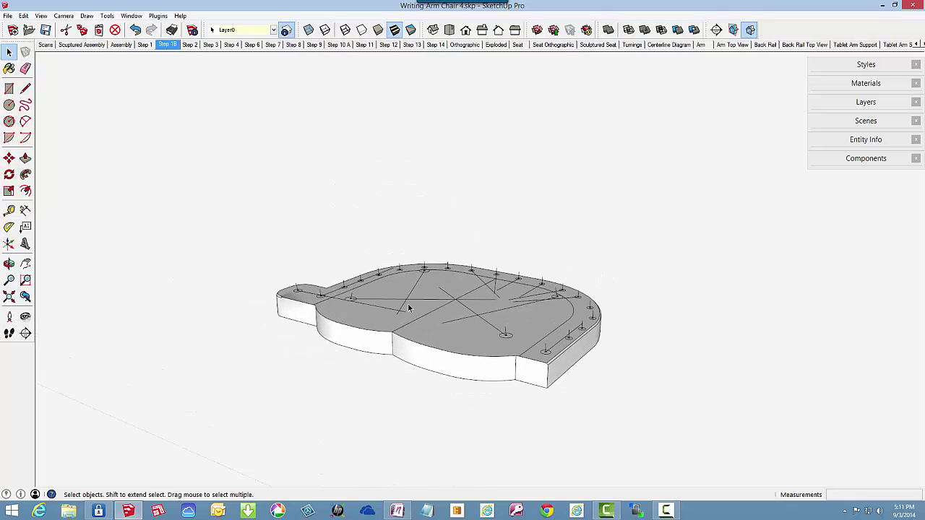
pyautogui.moveTo(404, 321); pyautogui.dragTo(539, 441, button='middle')
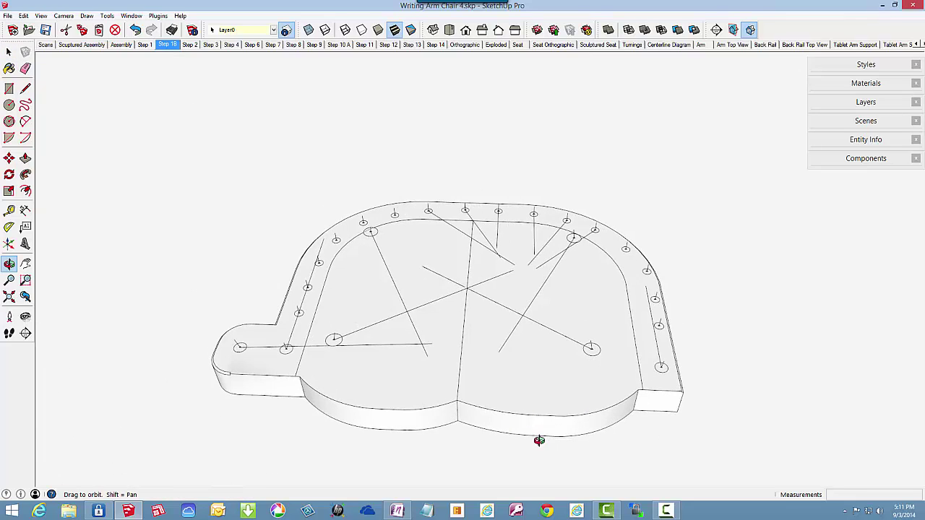
pyautogui.scroll(4, 374, 372)
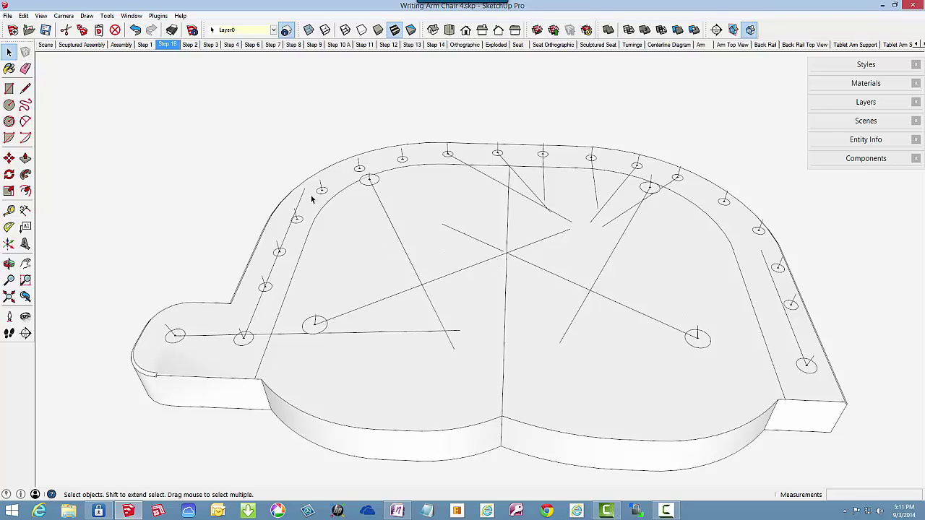
# Step: Show the Step 2 scene and examine how the four turned legs fit through the seat from several angles
pyautogui.click(190, 44)
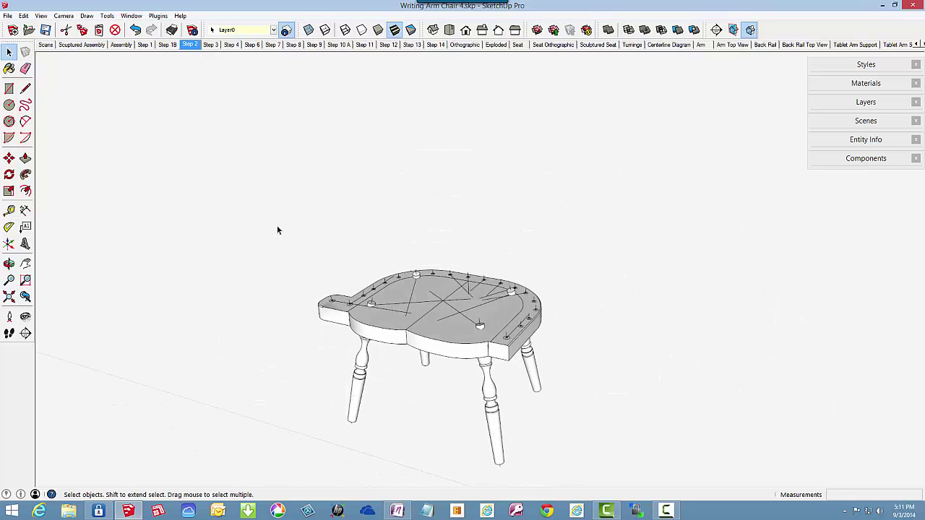
pyautogui.scroll(4, 472, 435)
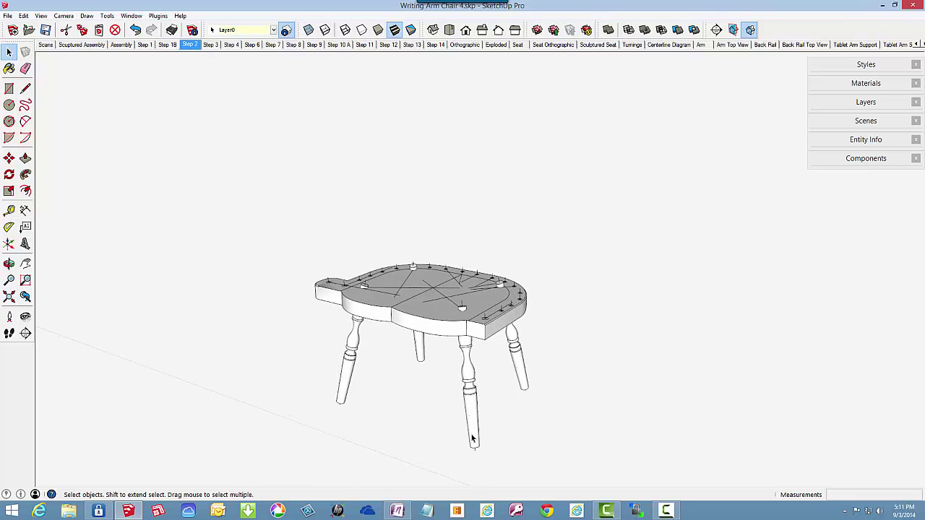
pyautogui.moveTo(472, 435); pyautogui.dragTo(388, 366, button='middle')
pyautogui.scroll(8, 418, 262)
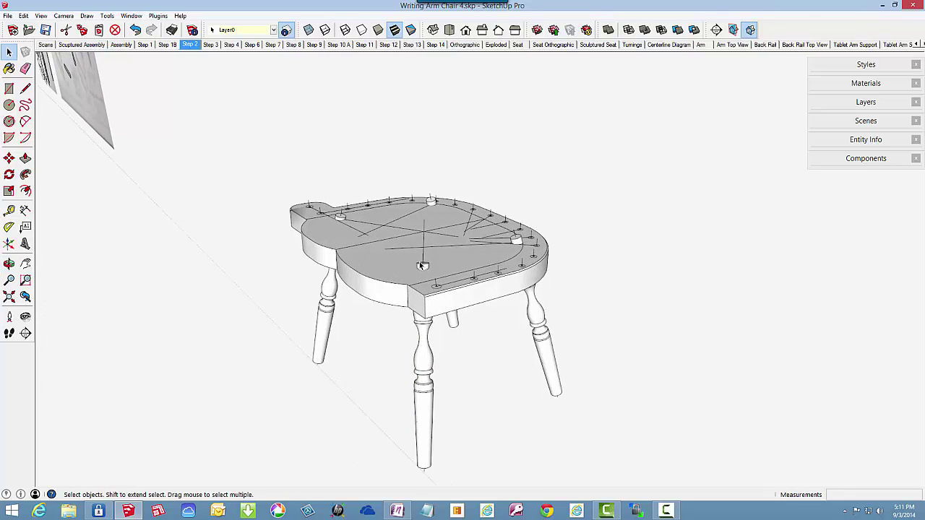
pyautogui.scroll(-5, 421, 266)
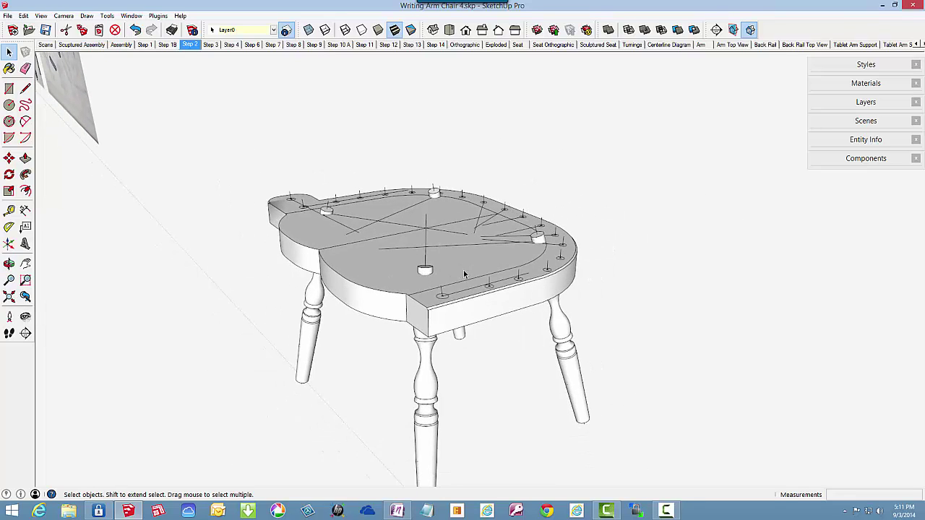
pyautogui.moveTo(464, 274); pyautogui.dragTo(615, 306, button='middle')
pyautogui.scroll(-5, 542, 260)
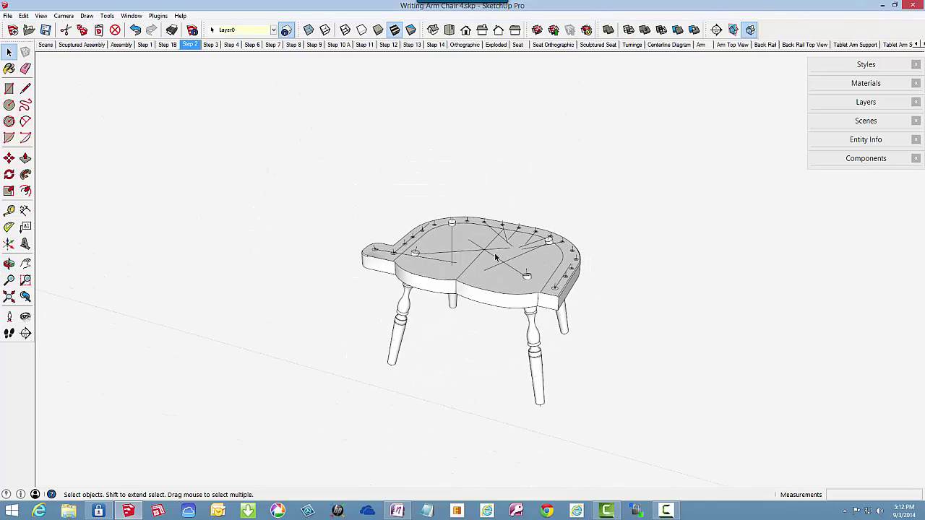
# Step: Show the Step 3 scene with X-ray faces on and examine the side stretcher joints inside the legs
pyautogui.click(211, 45)
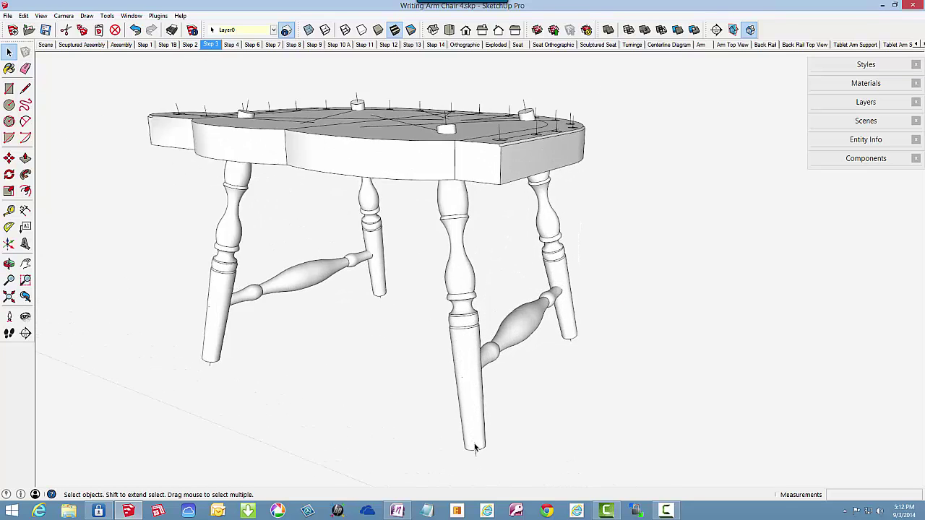
pyautogui.click(309, 30)
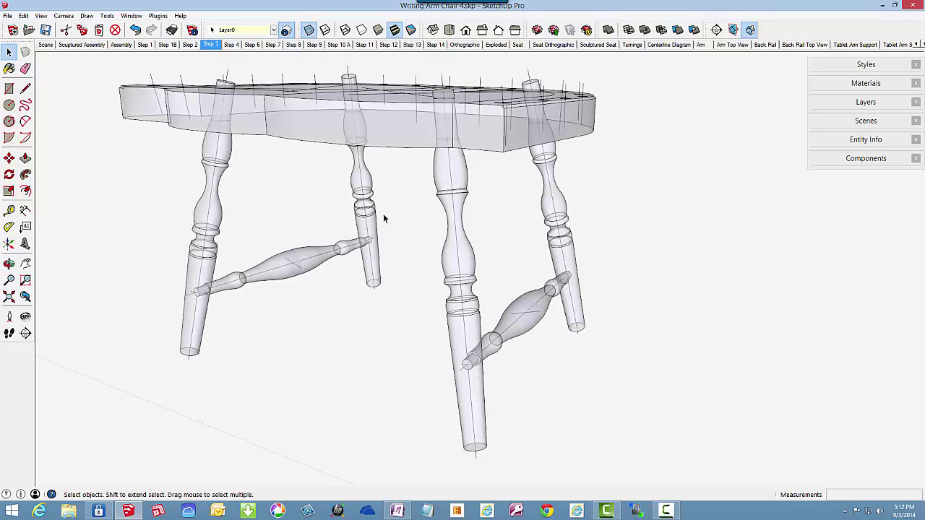
pyautogui.scroll(8, 471, 388)
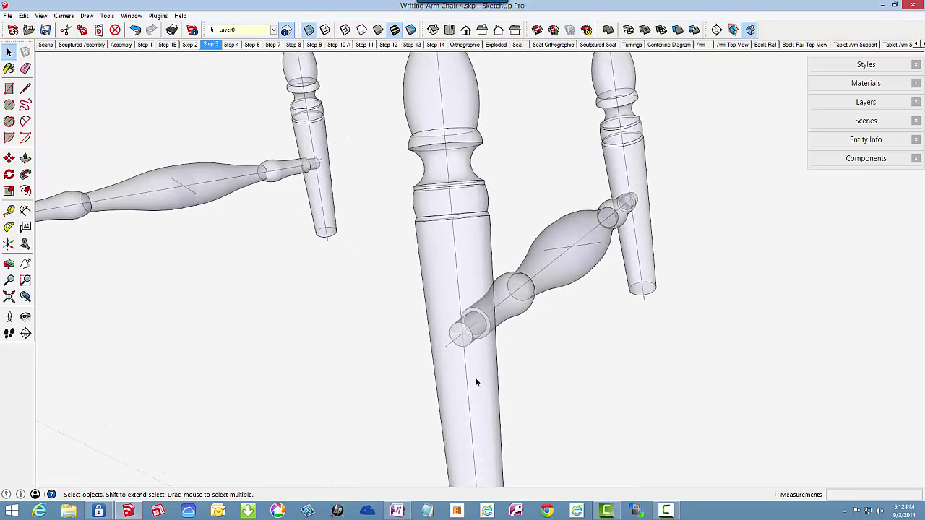
pyautogui.moveTo(476, 378); pyautogui.dragTo(611, 403, button='middle')
pyautogui.scroll(-4, 611, 403)
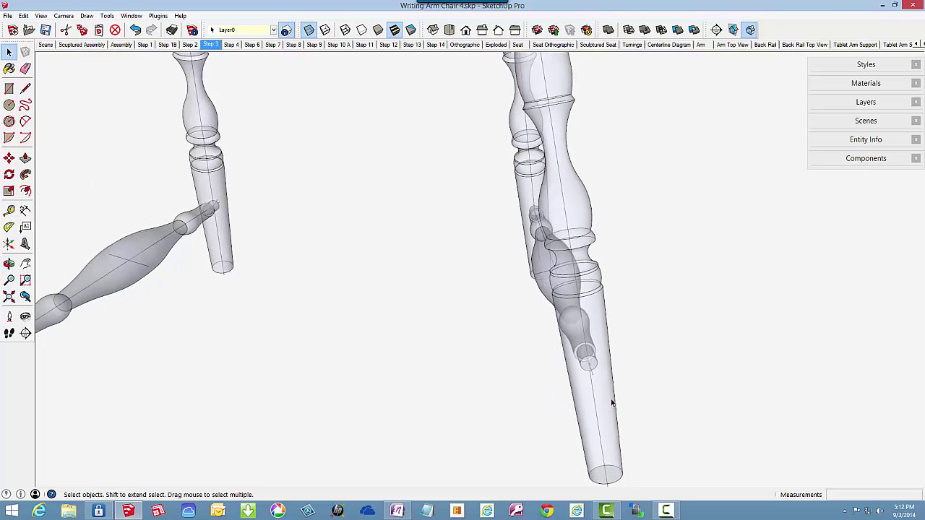
pyautogui.scroll(-2, 612, 402)
pyautogui.scroll(-5, 611, 399)
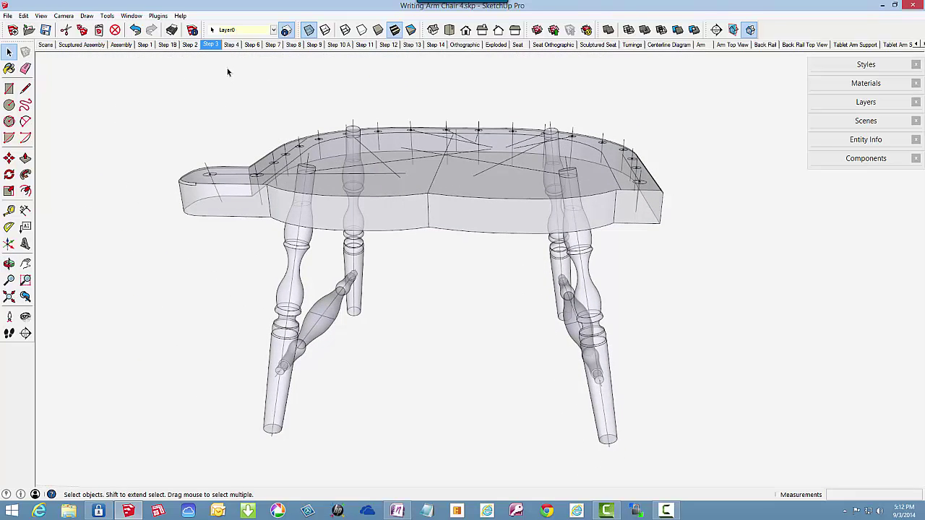
# Step: Show the Step 4 scene, examine the center stretcher between the side stretchers, and turn X-ray faces off
pyautogui.click(230, 45)
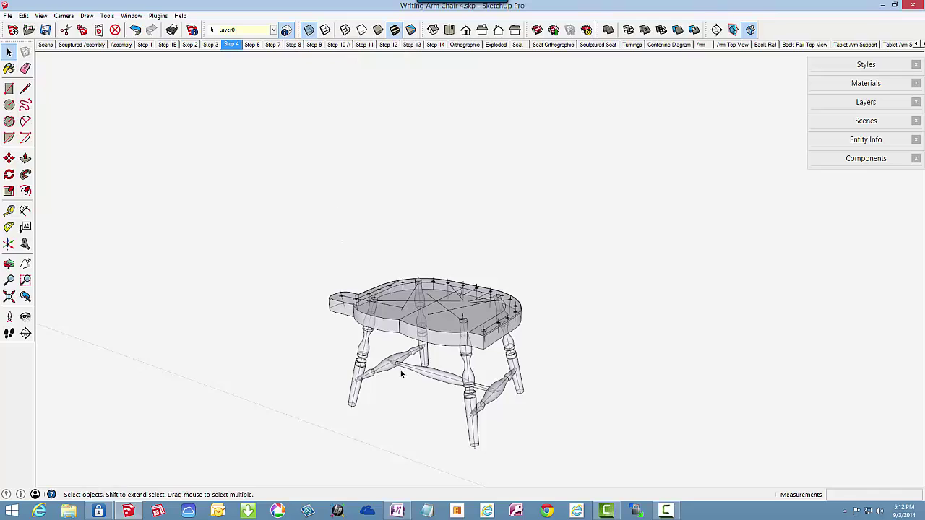
pyautogui.scroll(10, 471, 425)
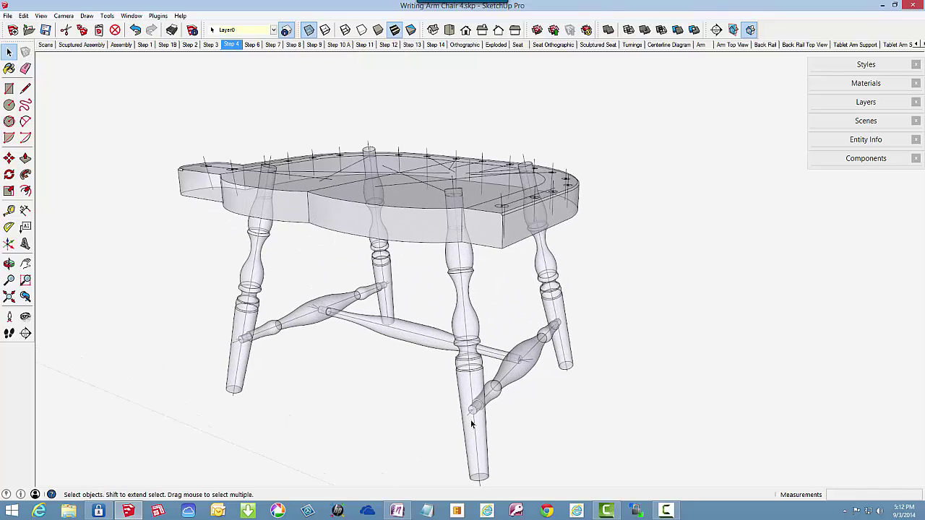
pyautogui.moveTo(503, 382); pyautogui.dragTo(492, 397, button='middle')
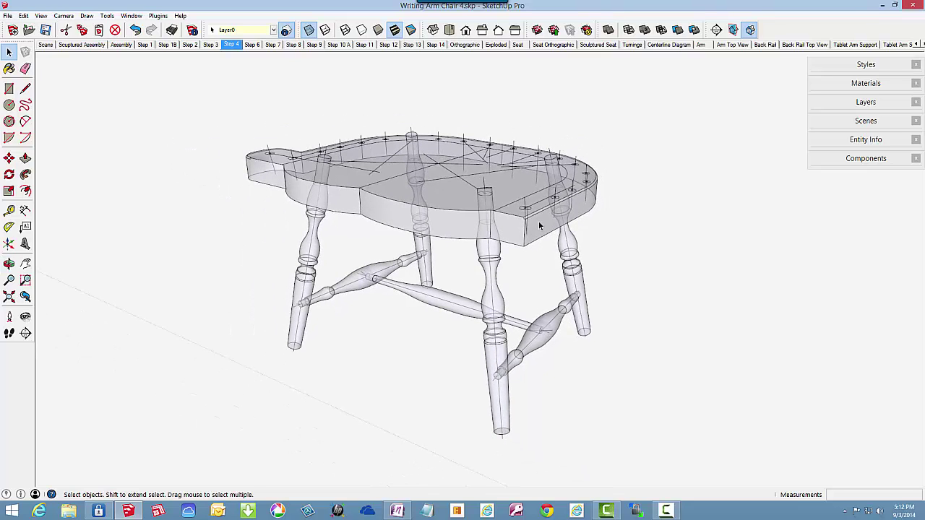
pyautogui.click(308, 29)
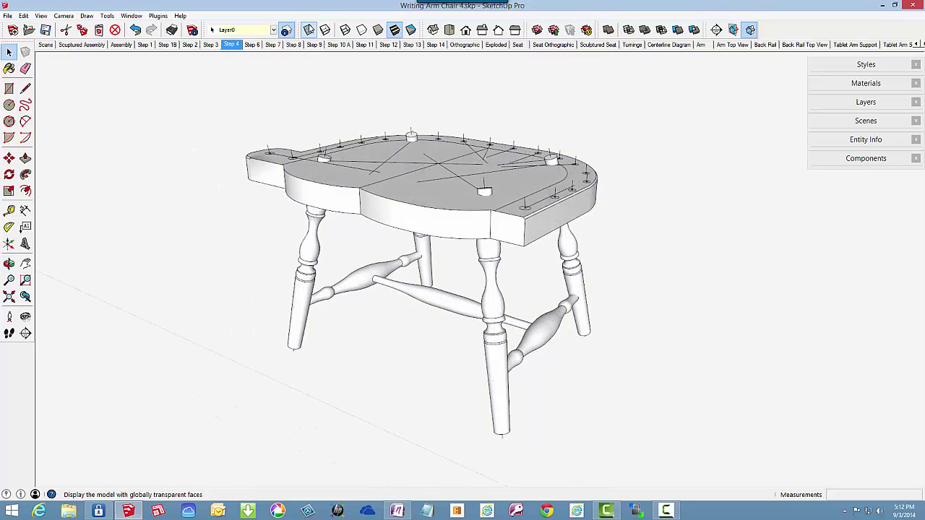
# Step: Show the Step 6 scene and examine how the three turned arm posts sit on the seat from several angles
pyautogui.click(252, 45)
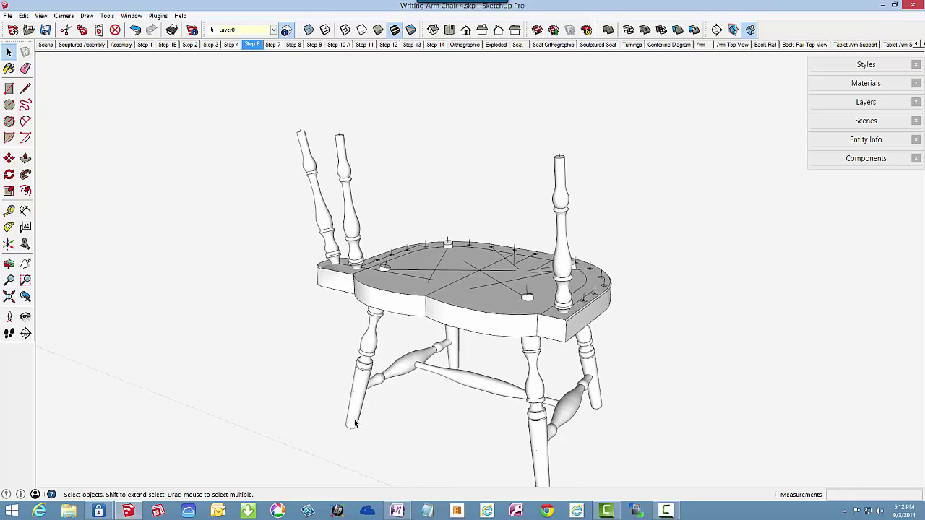
pyautogui.moveTo(354, 423); pyautogui.dragTo(549, 384, button='middle')
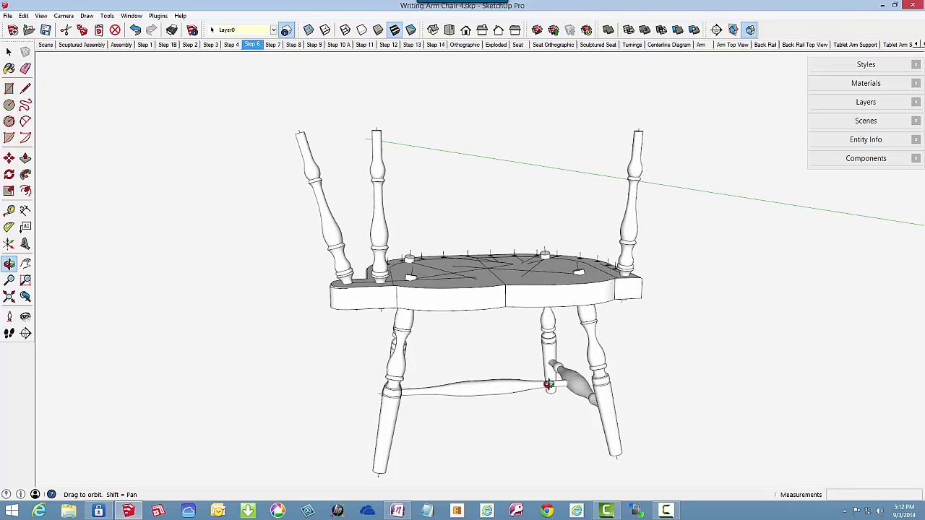
pyautogui.scroll(-2, 449, 295)
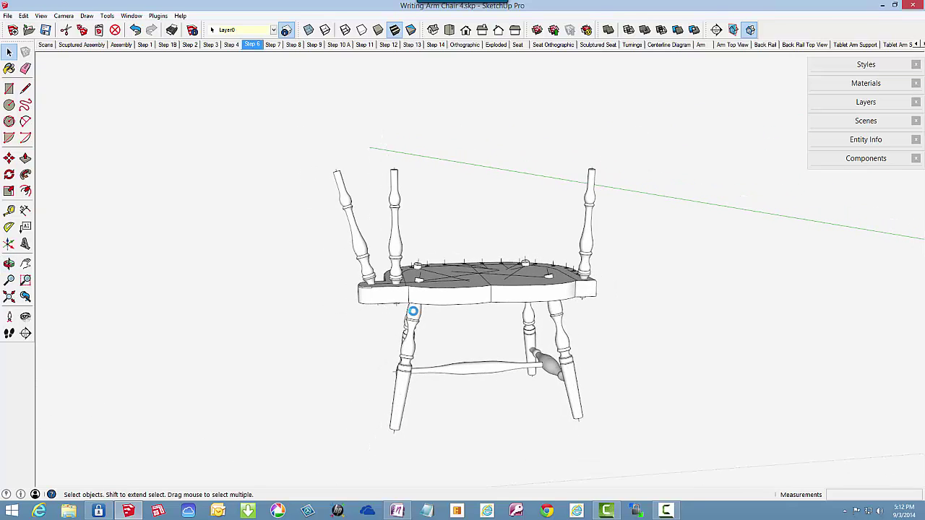
pyautogui.moveTo(414, 312); pyautogui.dragTo(482, 350, button='middle')
pyautogui.scroll(5, 459, 342)
pyautogui.moveTo(527, 355); pyautogui.dragTo(132, 353)
pyautogui.press('space')
pyautogui.scroll(-3, 249, 295)
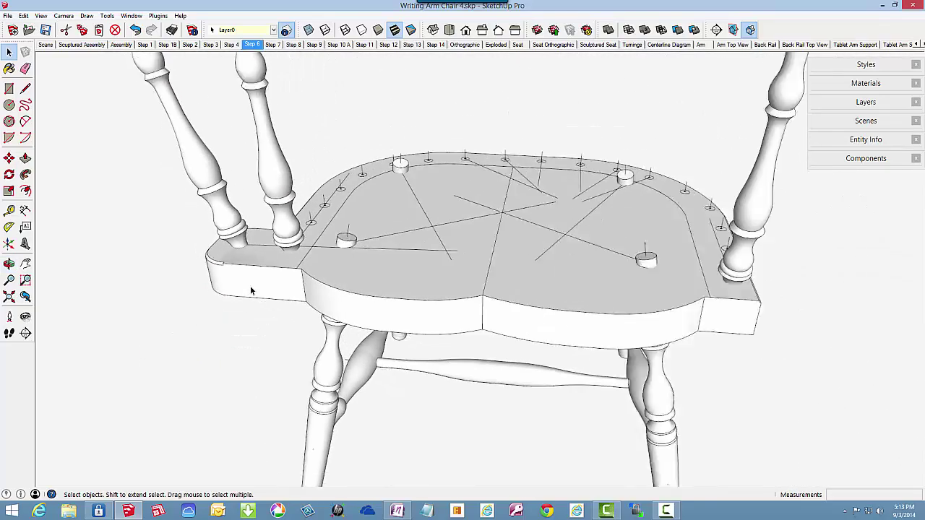
pyautogui.press('o')
pyautogui.moveTo(554, 296); pyautogui.dragTo(499, 307)
pyautogui.press('space')
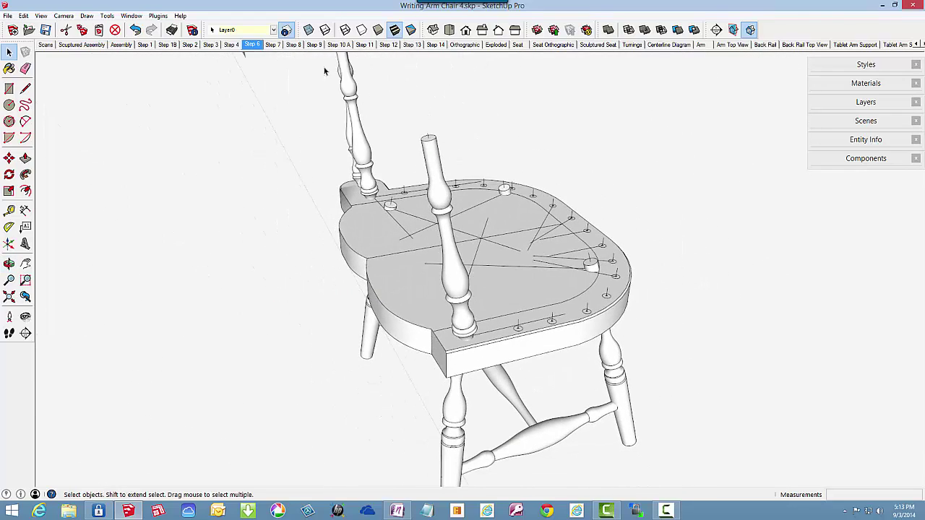
# Step: Show the Step 7 scene and examine the short arm spindles standing along both sides of the seat
pyautogui.click(277, 47)
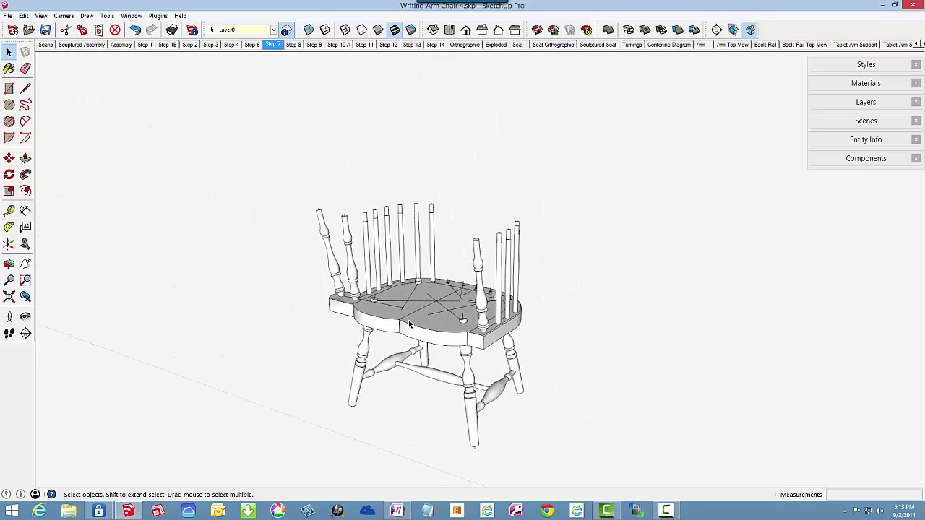
pyautogui.press('o')
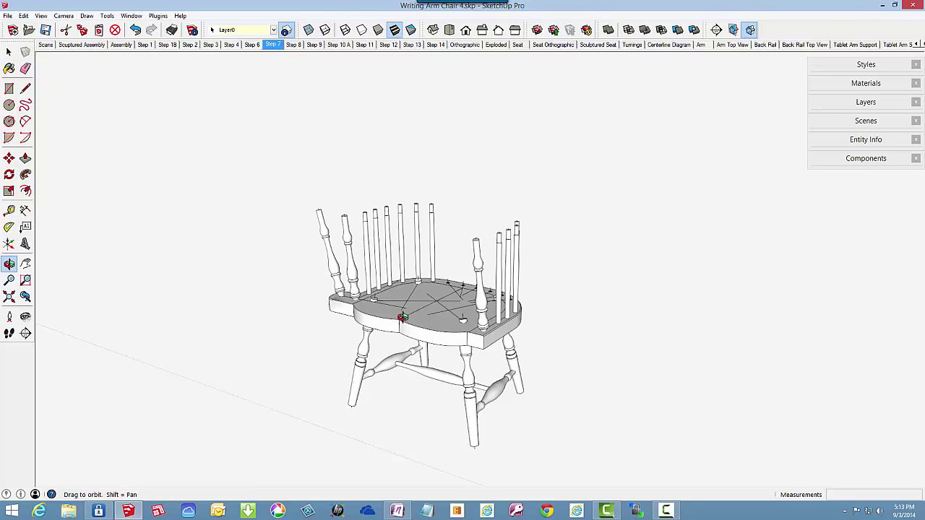
pyautogui.moveTo(403, 317); pyautogui.dragTo(405, 321)
pyautogui.press('space')
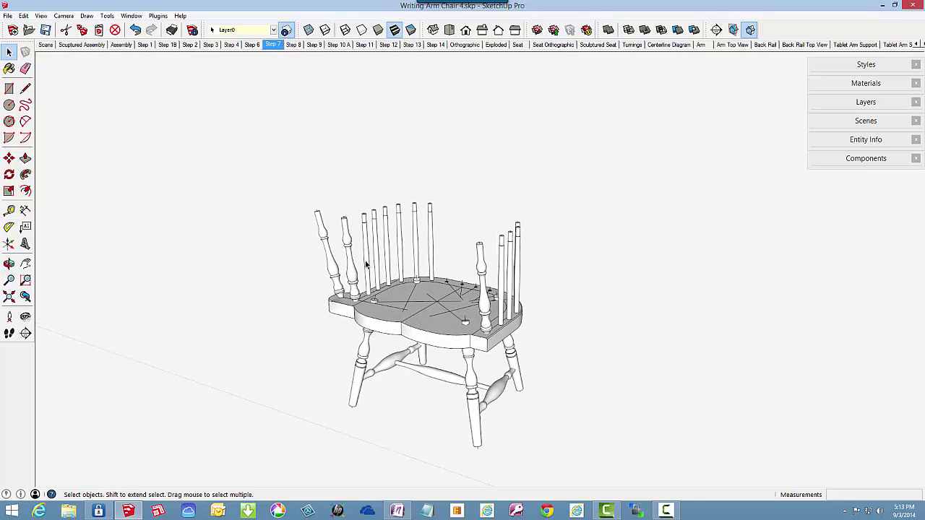
pyautogui.scroll(4, 366, 264)
pyautogui.scroll(2, 366, 265)
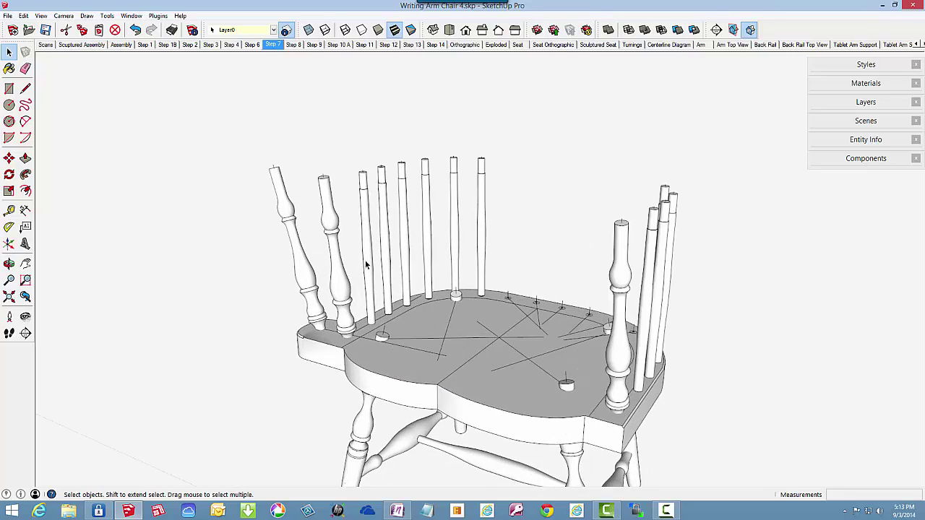
pyautogui.scroll(2, 366, 265)
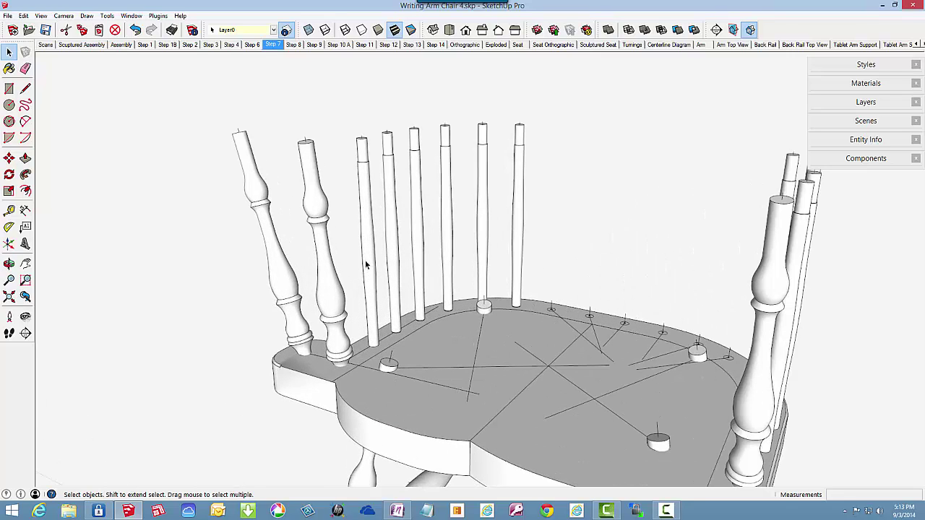
pyautogui.scroll(-1, 370, 209)
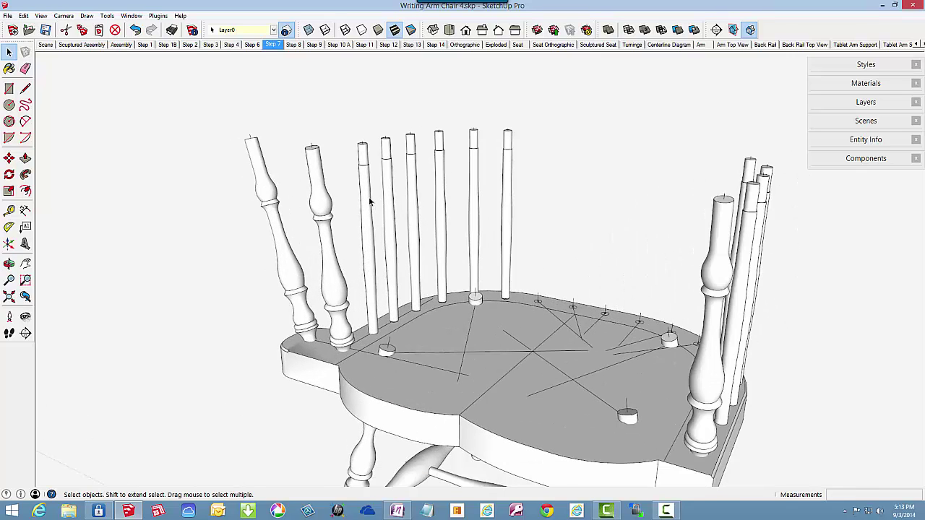
pyautogui.scroll(-1, 369, 202)
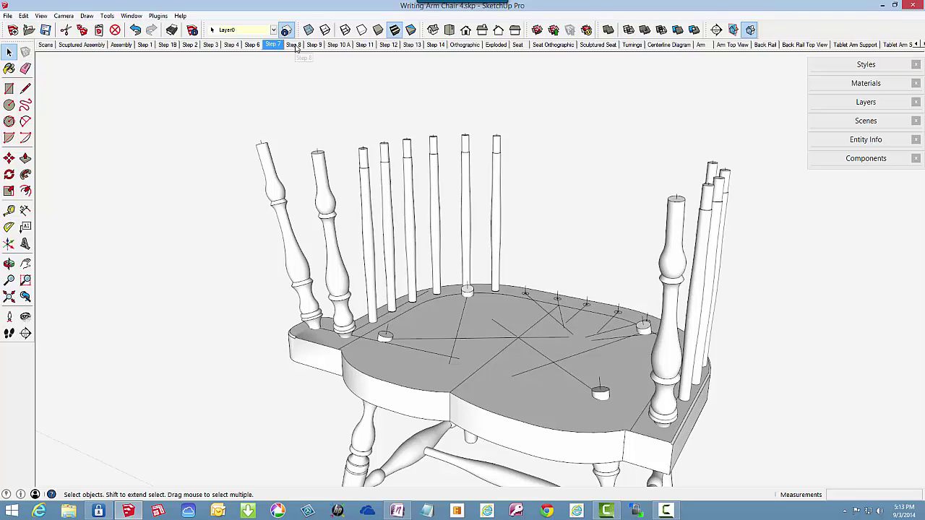
# Step: Show the Step 8 scene and examine the long back spindles and arm spindles around the seat from behind and from the side
pyautogui.click(294, 45)
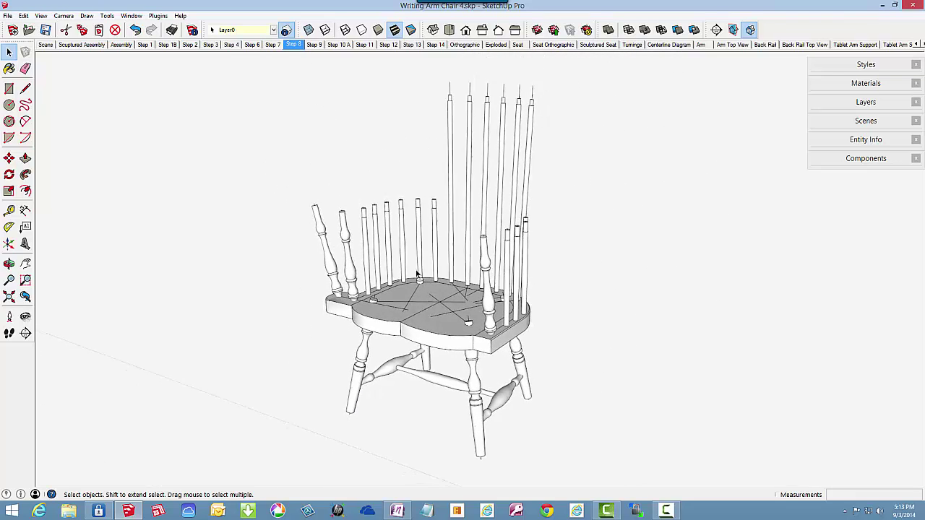
pyautogui.moveTo(438, 283); pyautogui.dragTo(411, 318, button='middle')
pyautogui.scroll(10, 479, 305)
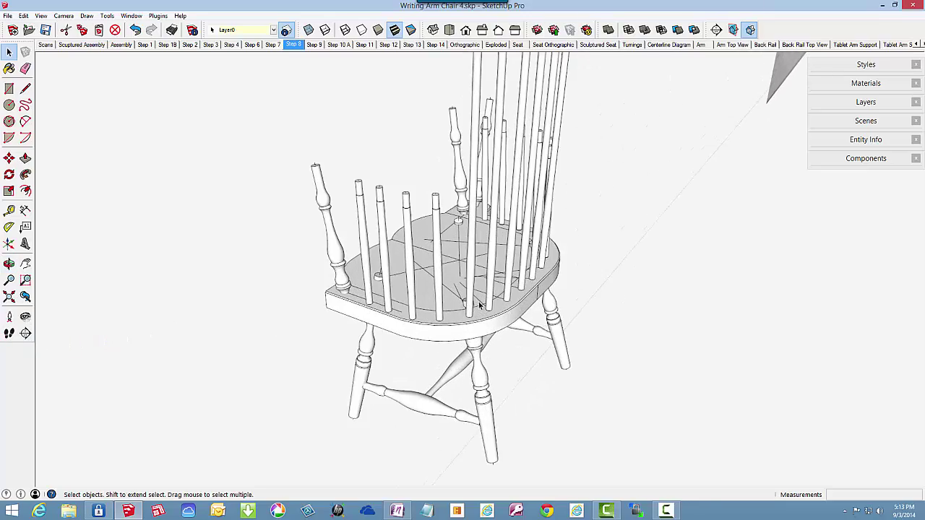
pyautogui.moveTo(522, 321)
pyautogui.mouseDown(button='middle')
pyautogui.moveTo(385, 345)
pyautogui.moveTo(97, 307)
pyautogui.moveTo(196, 324)
pyautogui.moveTo(561, 342)
pyautogui.moveTo(782, 328)
pyautogui.moveTo(506, 312)
pyautogui.mouseUp(button='middle')
pyautogui.scroll(-2, 506, 312)
pyautogui.scroll(-1, 506, 313)
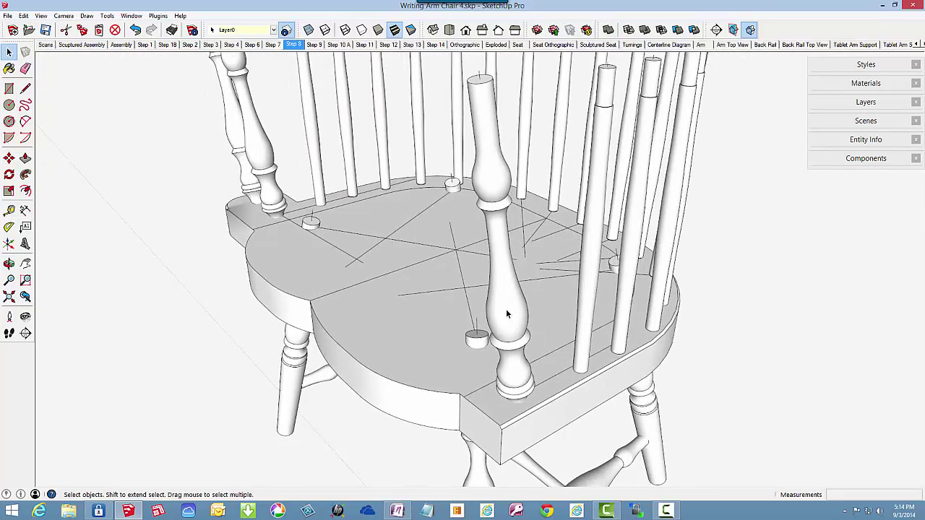
# Step: Show the Step 9 scene and view the back arm assembly on the spindles from above
pyautogui.click(318, 45)
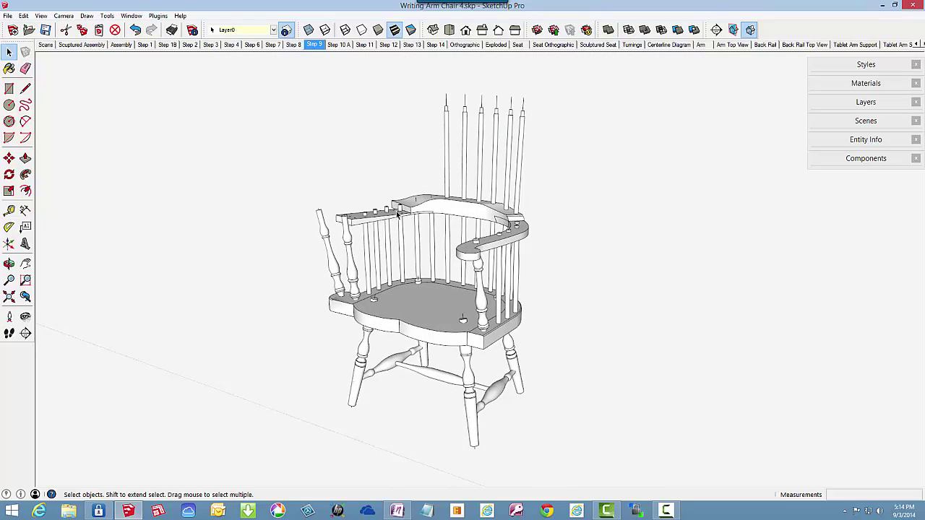
pyautogui.moveTo(397, 214); pyautogui.dragTo(458, 207, button='middle')
# Step: Place a copy of the back arm assembly about 34 3/4" away, in the open space beside the chair
pyautogui.click(456, 208)
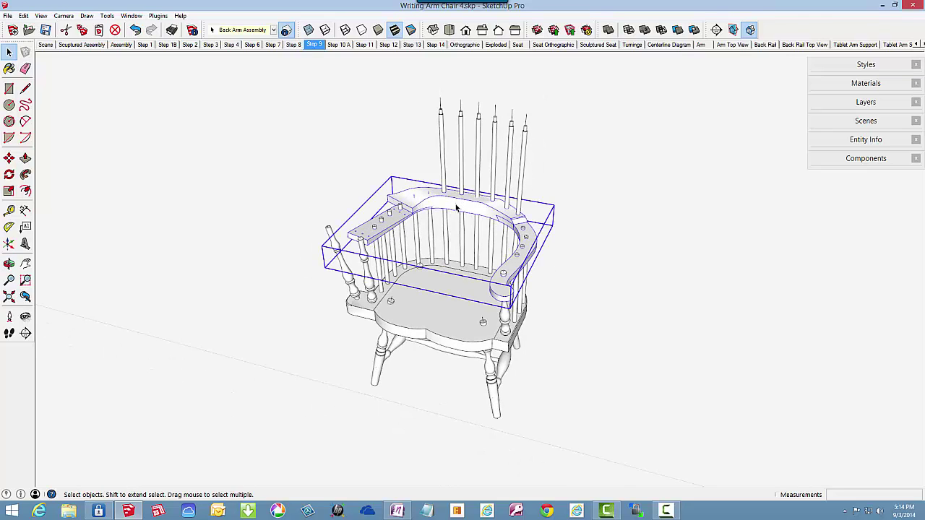
pyautogui.click(9, 157)
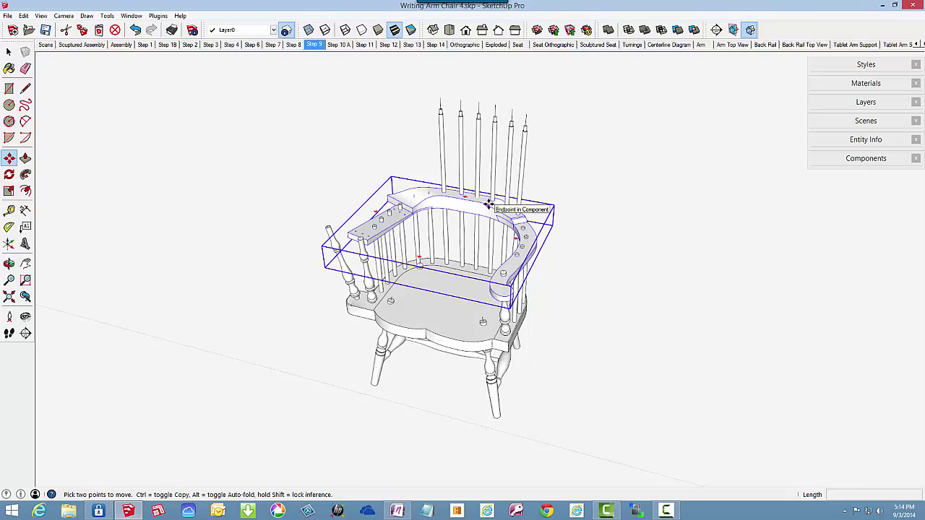
pyautogui.press('ctrl')
pyautogui.click(490, 203)
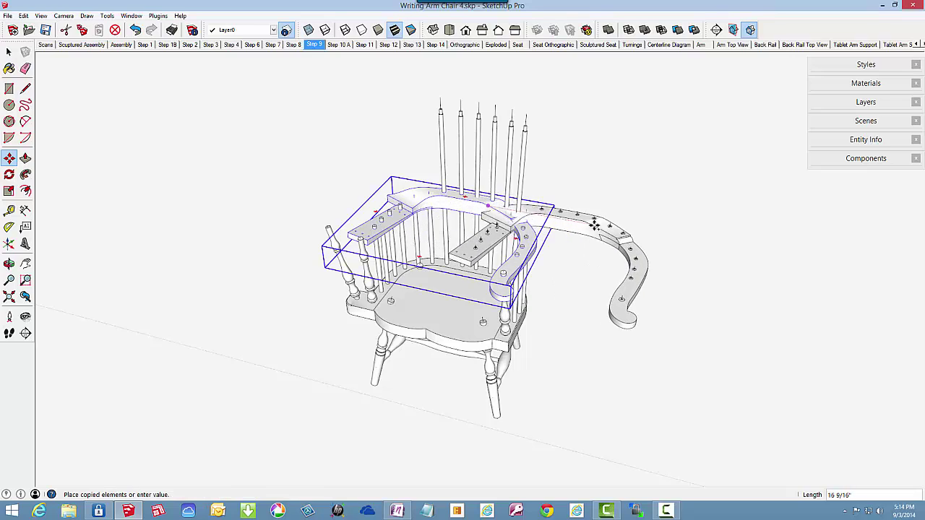
pyautogui.click(723, 248)
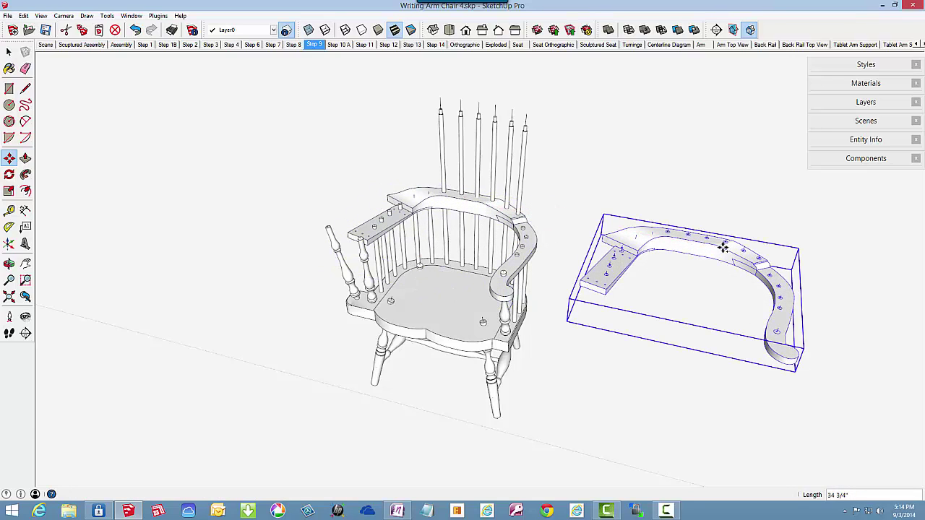
# Step: Explode the copied back arm assembly into its separate parts and clear the selection
pyautogui.rightClick(716, 248)
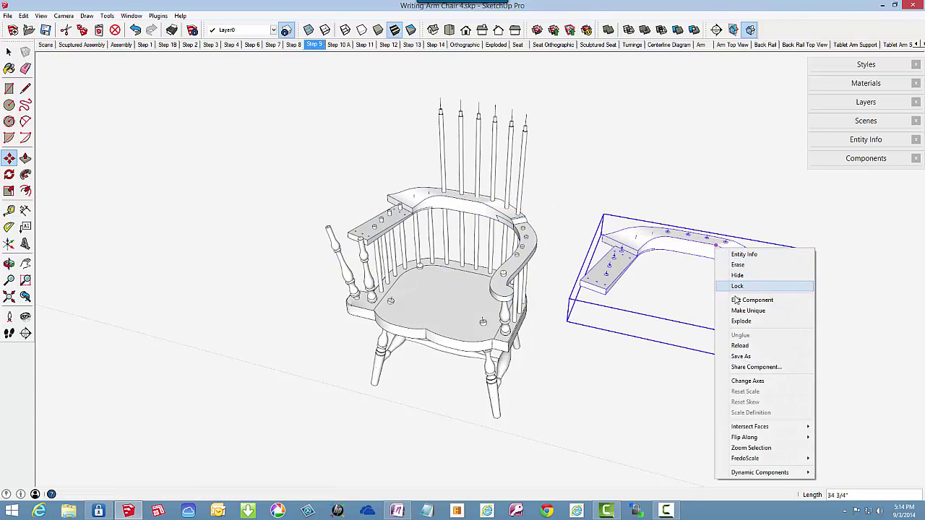
pyautogui.click(741, 321)
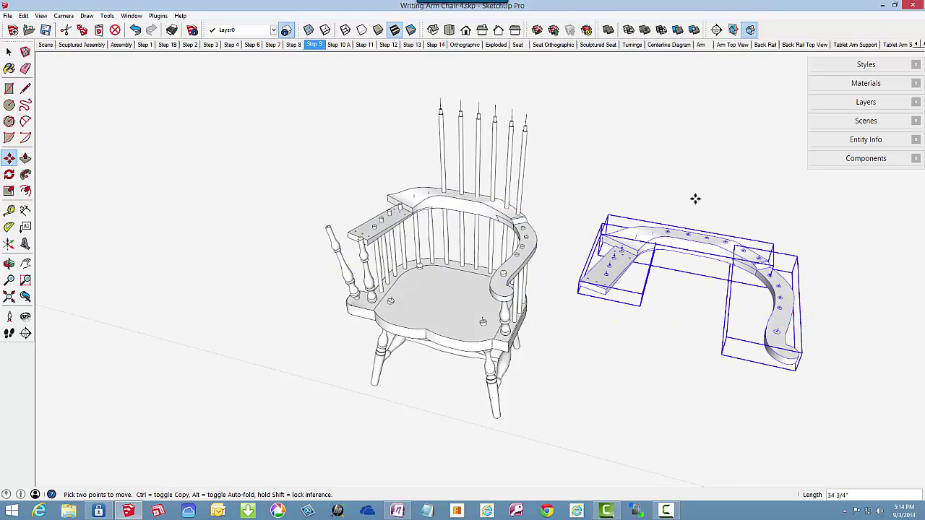
pyautogui.click(8, 51)
pyautogui.click(614, 209)
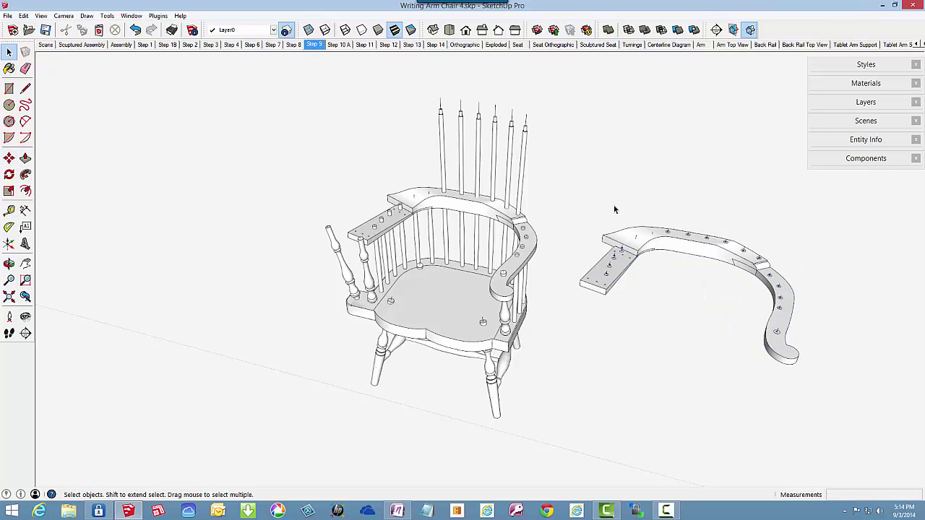
# Step: Move the copied back rail about 7 11/16" off the two arm pieces and examine the joints between the three parts
pyautogui.click(663, 247)
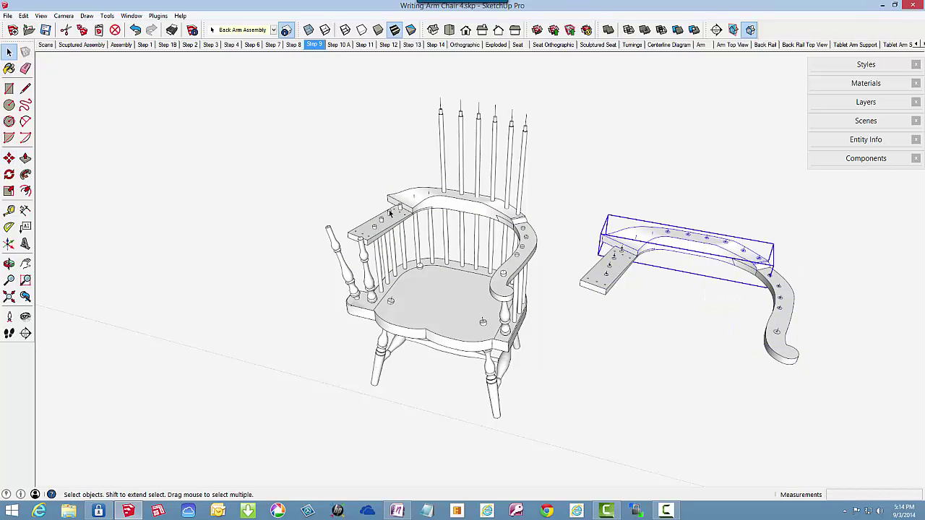
pyautogui.click(9, 158)
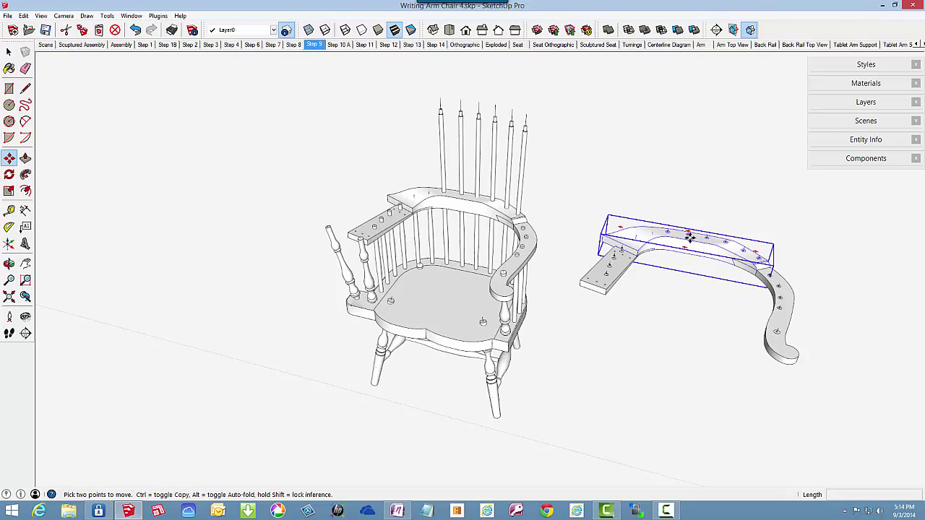
pyautogui.moveTo(689, 236); pyautogui.dragTo(692, 213)
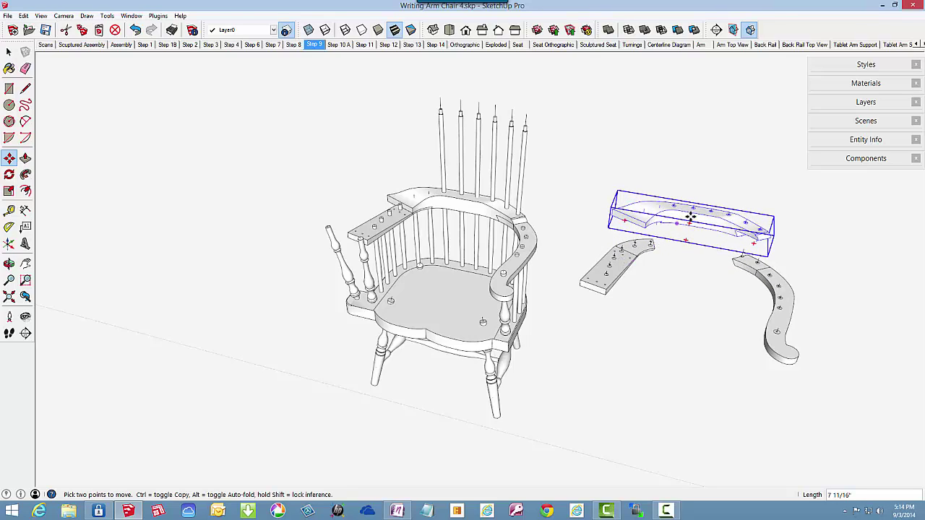
pyautogui.scroll(6, 725, 215)
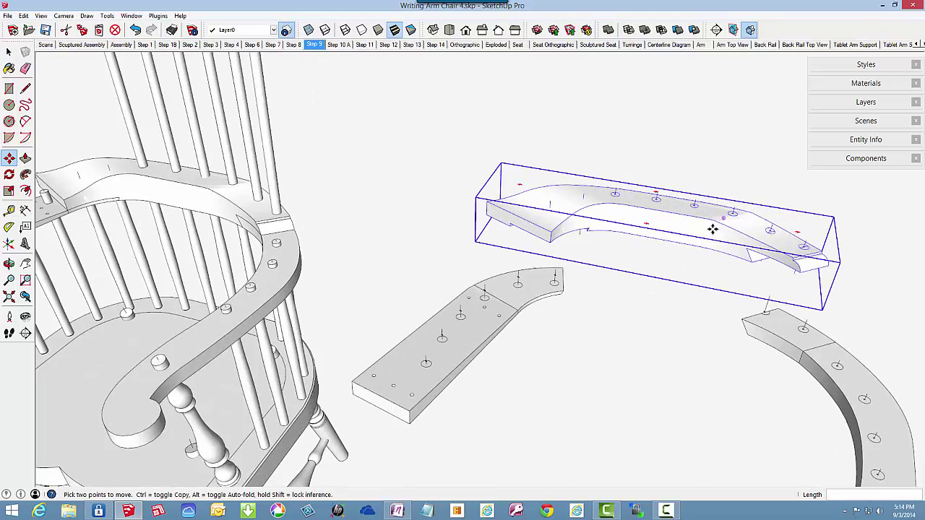
pyautogui.middleClick(711, 228)
pyautogui.moveTo(711, 228)
pyautogui.mouseDown(button='middle')
pyautogui.moveTo(700, 40)
pyautogui.moveTo(643, 12)
pyautogui.moveTo(653, 94)
pyautogui.moveTo(686, 190)
pyautogui.moveTo(756, 214)
pyautogui.moveTo(708, 239)
pyautogui.mouseUp(button='middle')
pyautogui.moveTo(596, 205); pyautogui.dragTo(506, 213, button='middle')
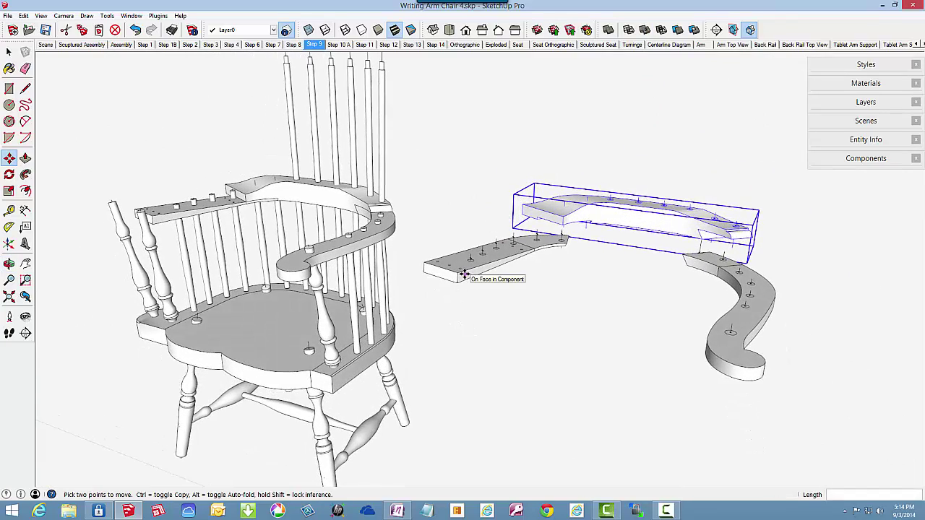
pyautogui.scroll(3, 464, 273)
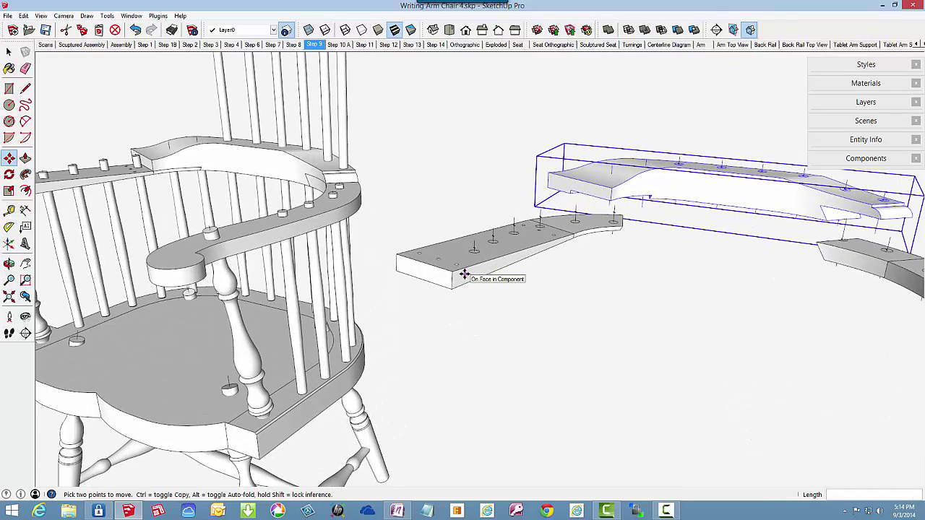
pyautogui.scroll(-3, 464, 273)
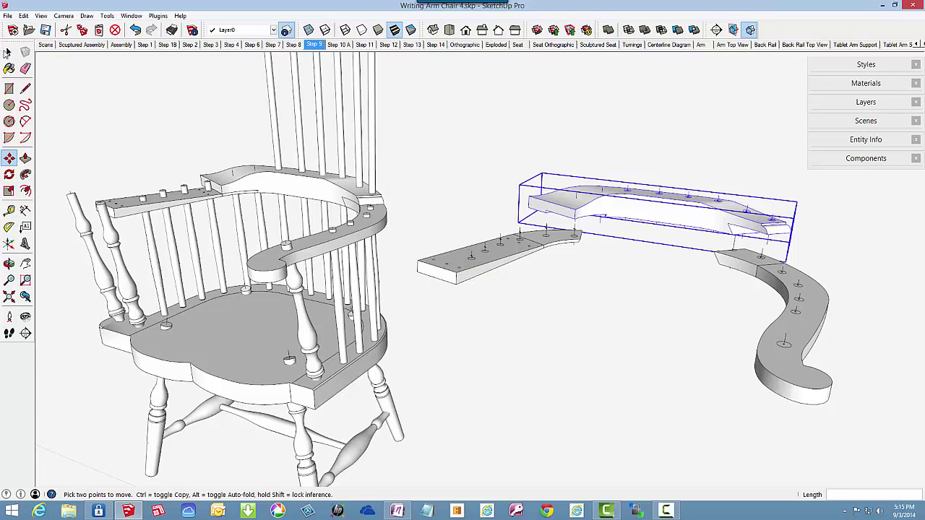
# Step: Attach a leader text reading "Tablet Arm Support" to the straight, wide arm piece of the exploded copy
pyautogui.click(26, 227)
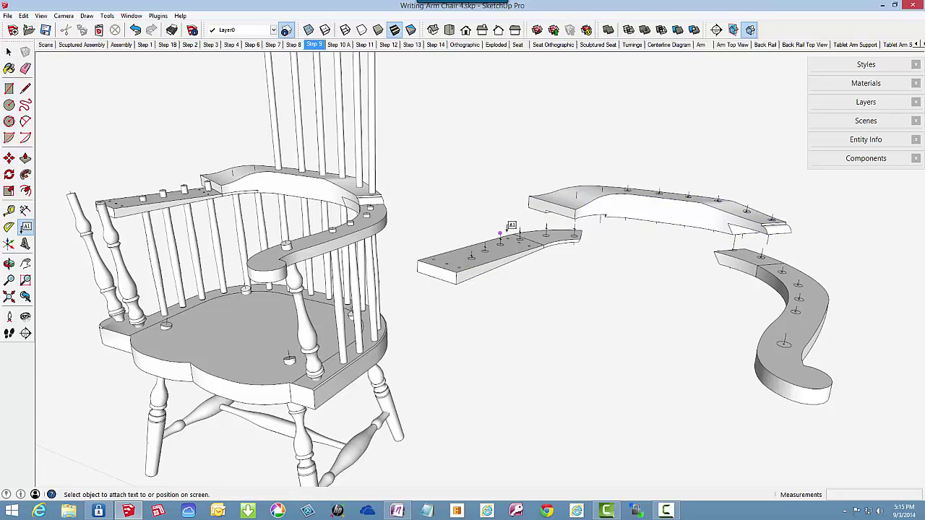
pyautogui.click(508, 232)
pyautogui.click(505, 215)
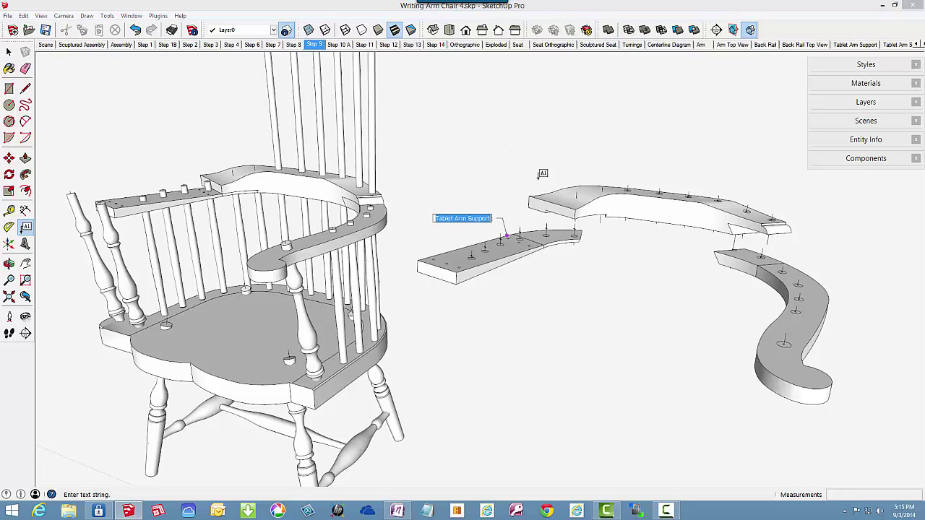
pyautogui.click(9, 51)
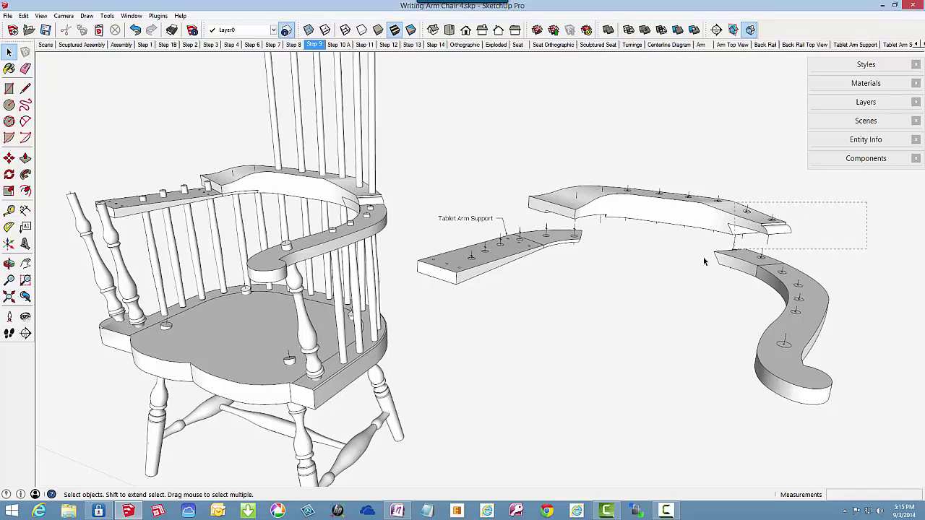
# Step: Select the three exploded arm assembly parts beside the chair and delete them
pyautogui.moveTo(534, 279); pyautogui.dragTo(535, 277)
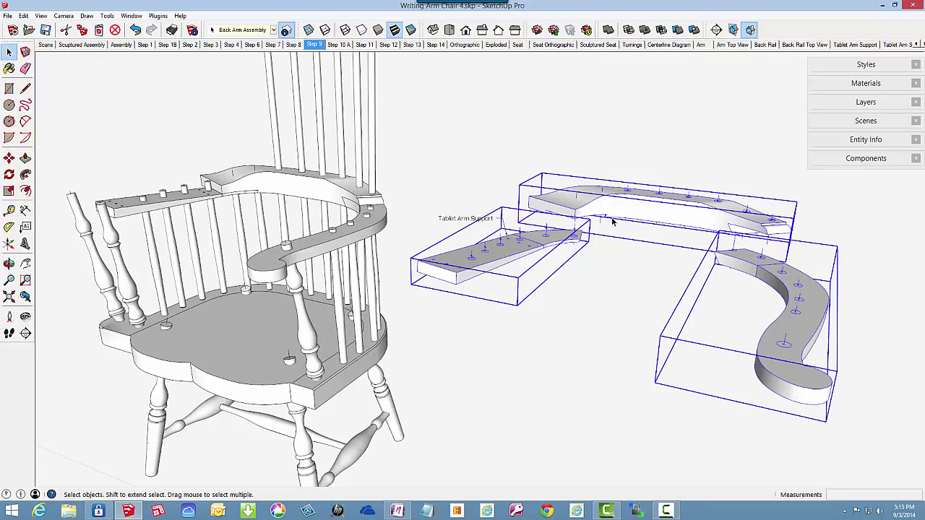
pyautogui.press('Delete')
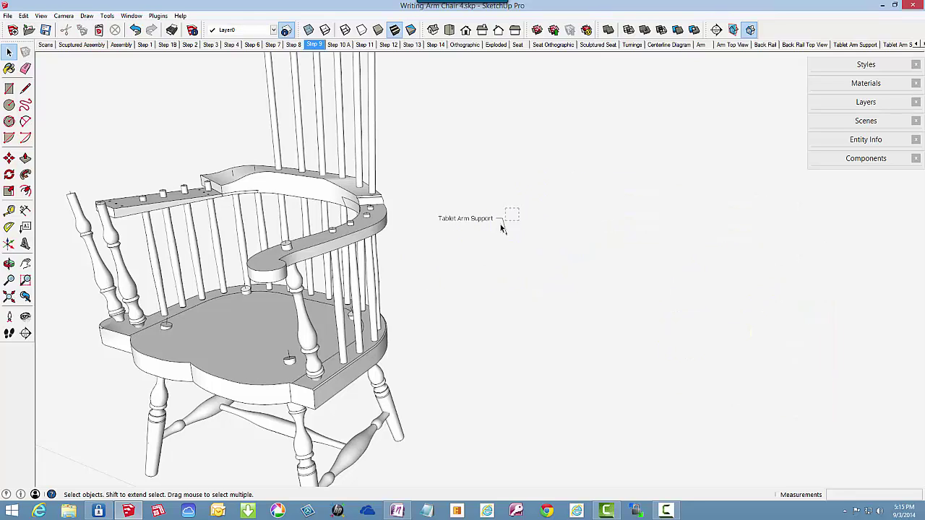
# Step: Delete the leftover "Tablet Arm Support" label beside the chair and switch to the Step 10 A scene
pyautogui.press('Delete')
pyautogui.click(342, 45)
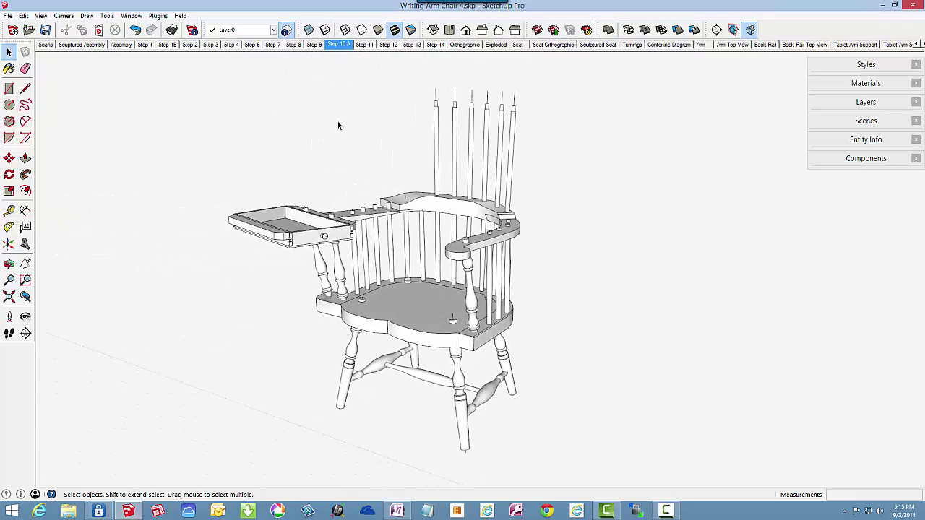
# Step: Examine the tablet drawer assembly and where it meets the arm support and the turned posts
pyautogui.scroll(5, 332, 228)
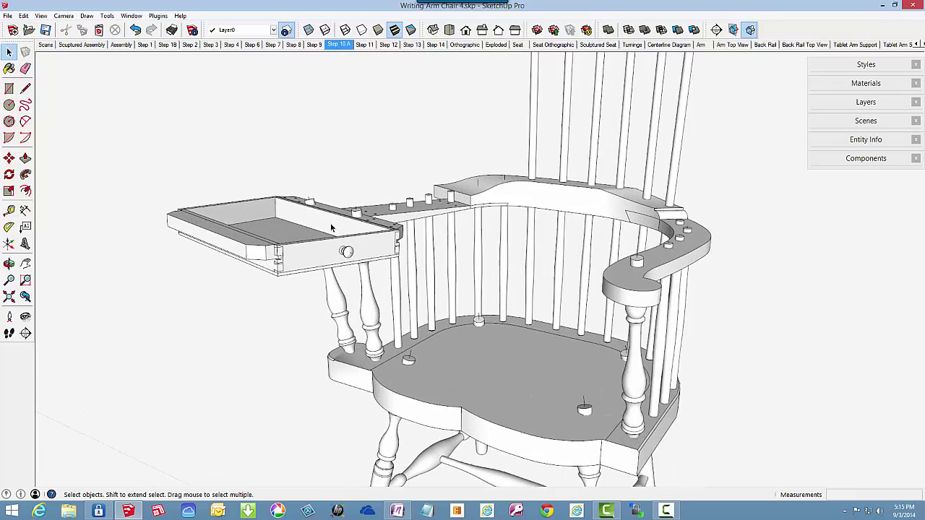
pyautogui.press('o')
pyautogui.moveTo(347, 223); pyautogui.dragTo(147, 271)
pyautogui.moveTo(147, 272); pyautogui.dragTo(127, 267, button='middle')
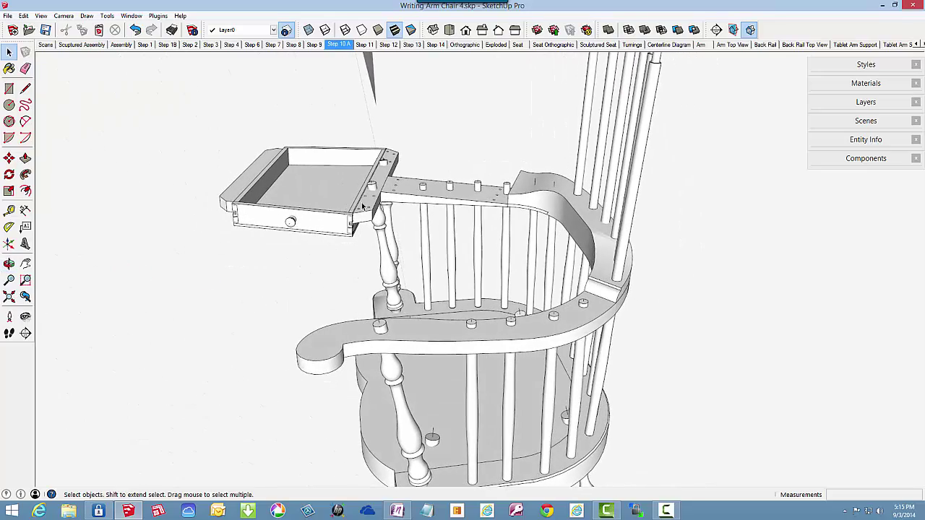
pyautogui.scroll(5, 383, 191)
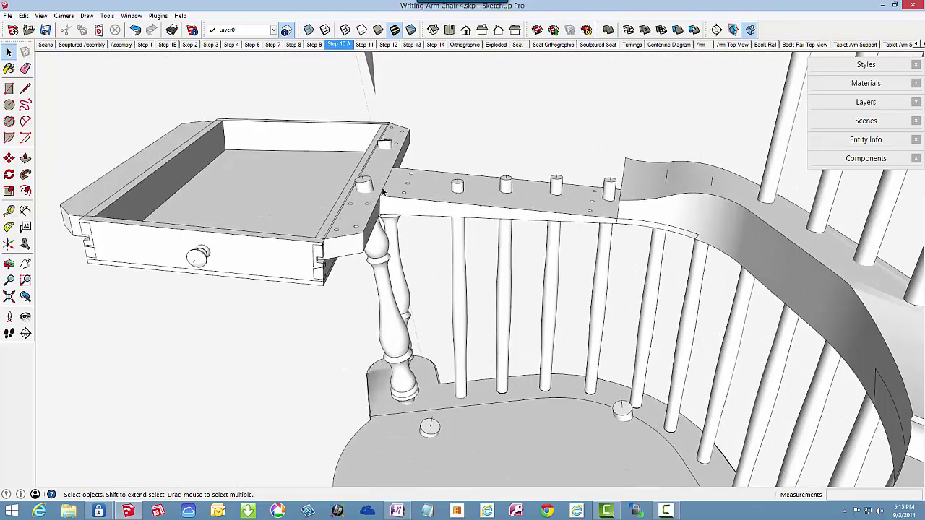
pyautogui.moveTo(384, 191); pyautogui.dragTo(336, 204, button='middle')
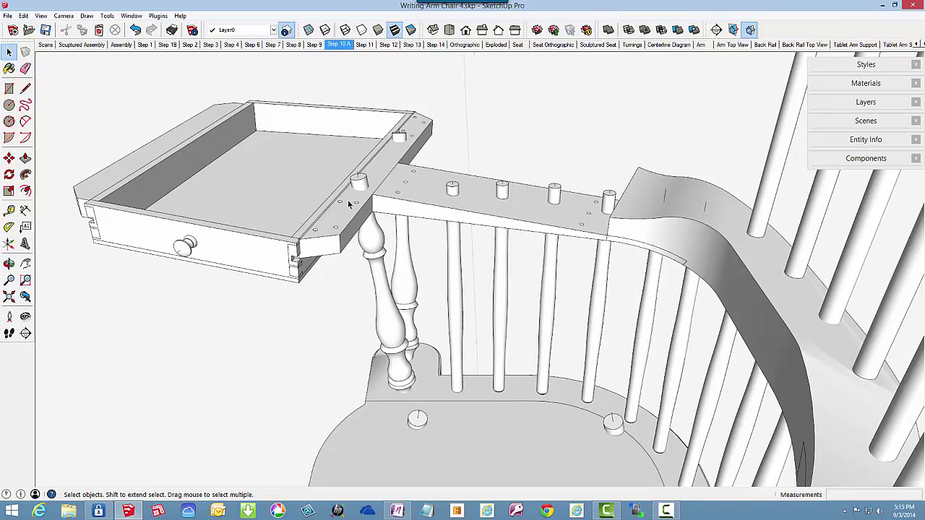
# Step: Open the tablet drawer assembly for editing, inspect its drawer and the crosspiece joining the arm support, and close the component
pyautogui.click(228, 241)
pyautogui.rightClick(227, 242)
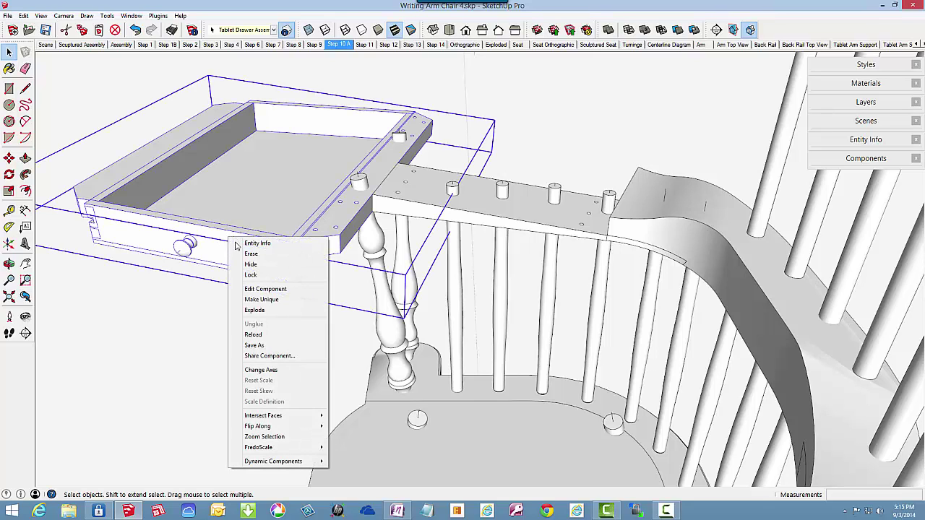
pyautogui.click(262, 289)
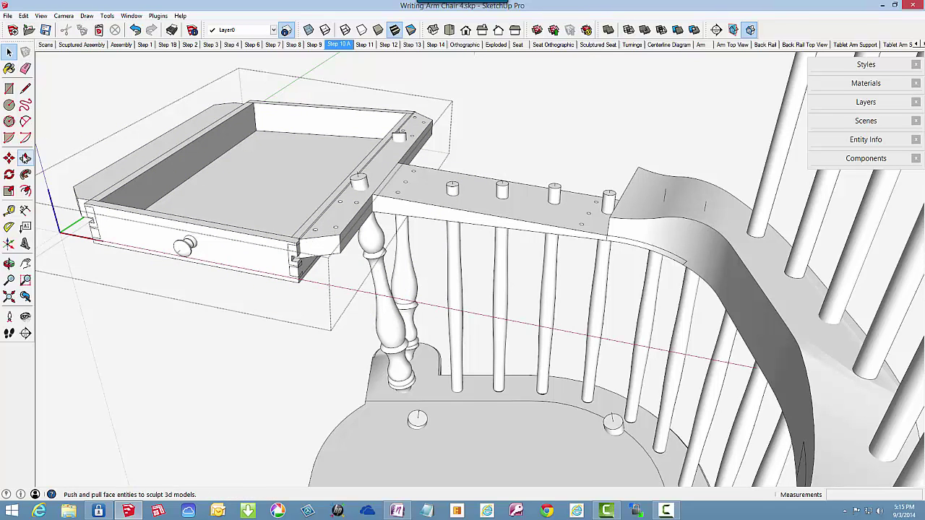
pyautogui.click(252, 176)
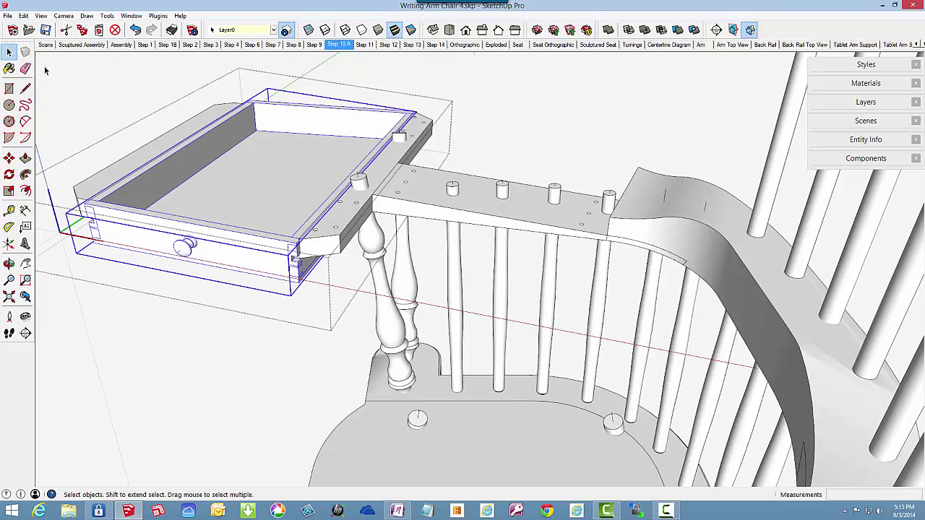
pyautogui.click(9, 158)
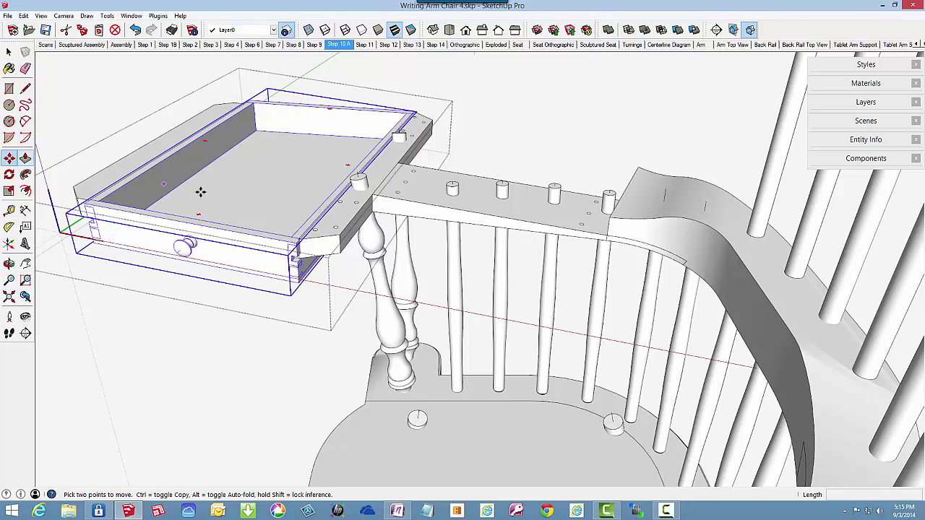
pyautogui.click(364, 202)
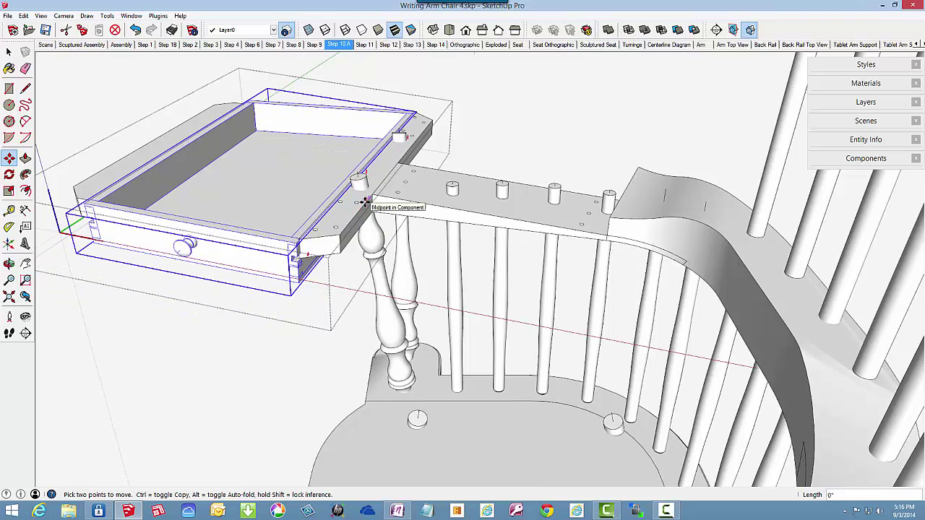
pyautogui.click(367, 200)
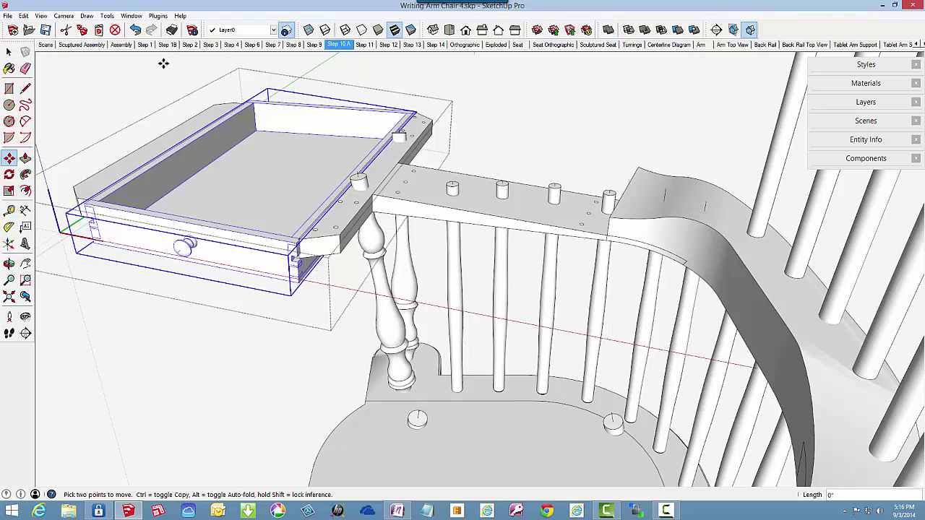
pyautogui.hotkey('ctrl', 't')
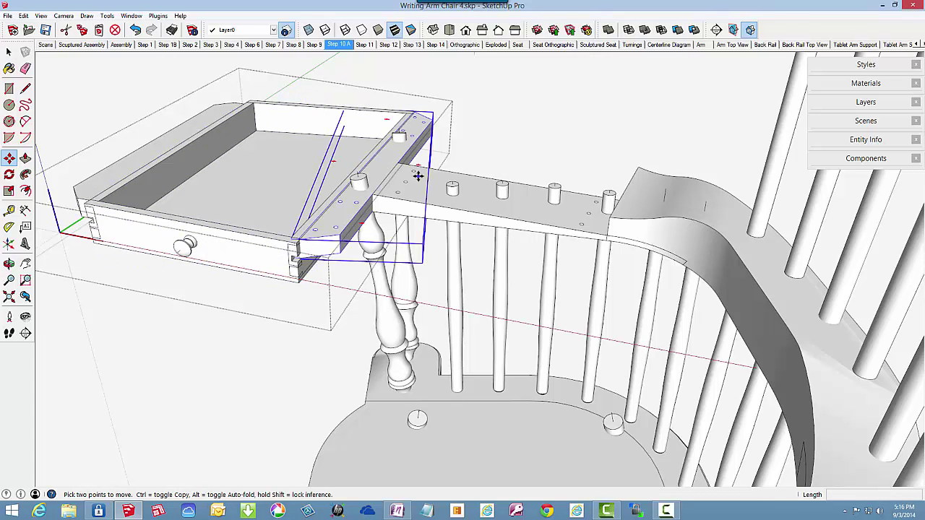
pyautogui.rightClick(488, 91)
pyautogui.click(506, 101)
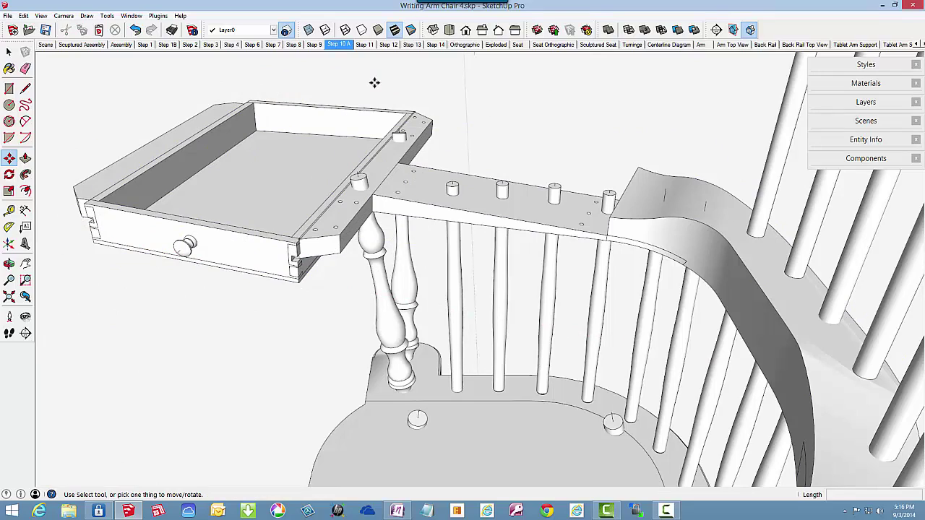
# Step: Show the Step 11 scene and examine the two-part oval tablet top and how it meets the back rail
pyautogui.click(366, 45)
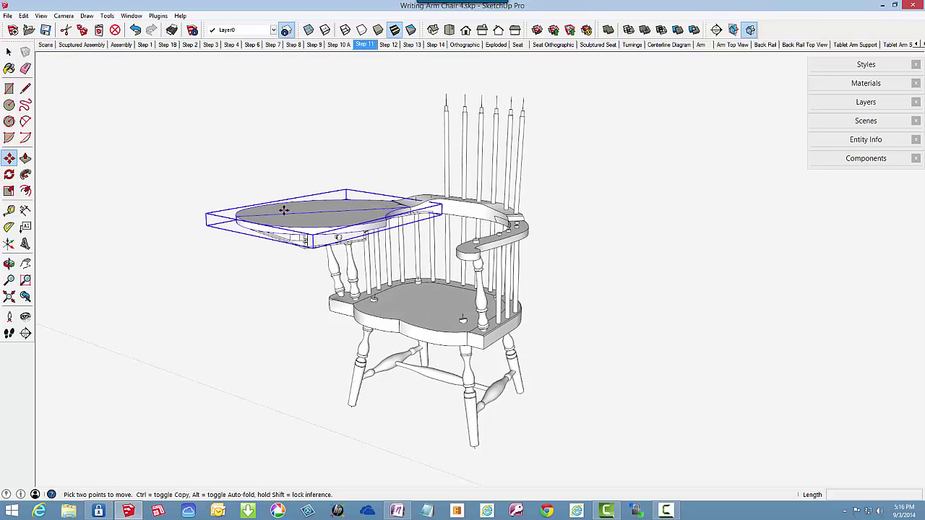
pyautogui.moveTo(282, 207); pyautogui.dragTo(352, 306, button='middle')
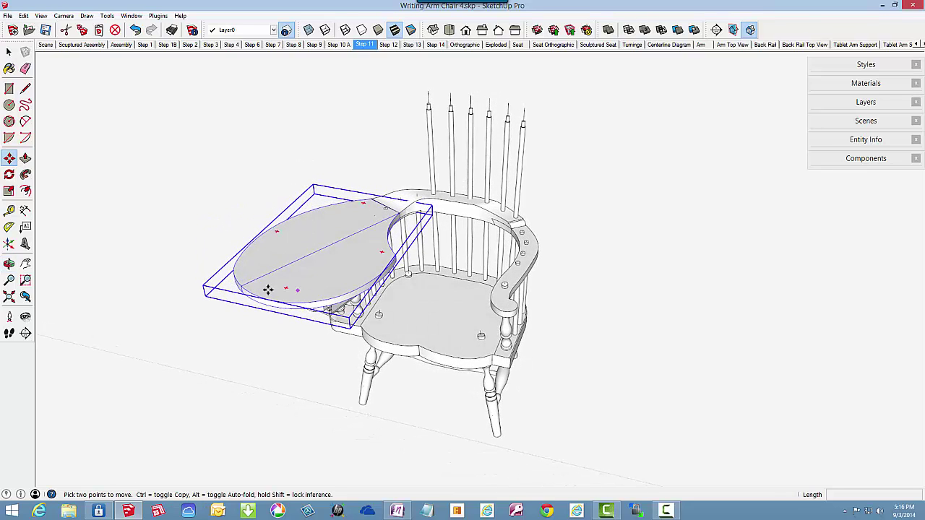
pyautogui.scroll(2, 244, 296)
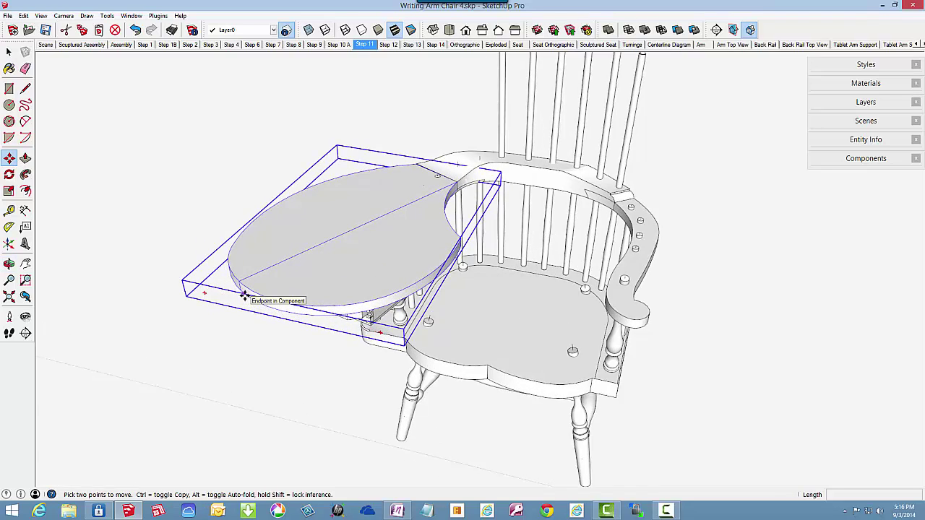
pyautogui.moveTo(263, 291); pyautogui.dragTo(305, 117, button='middle')
pyautogui.moveTo(268, 112); pyautogui.dragTo(221, 282)
pyautogui.press('m')
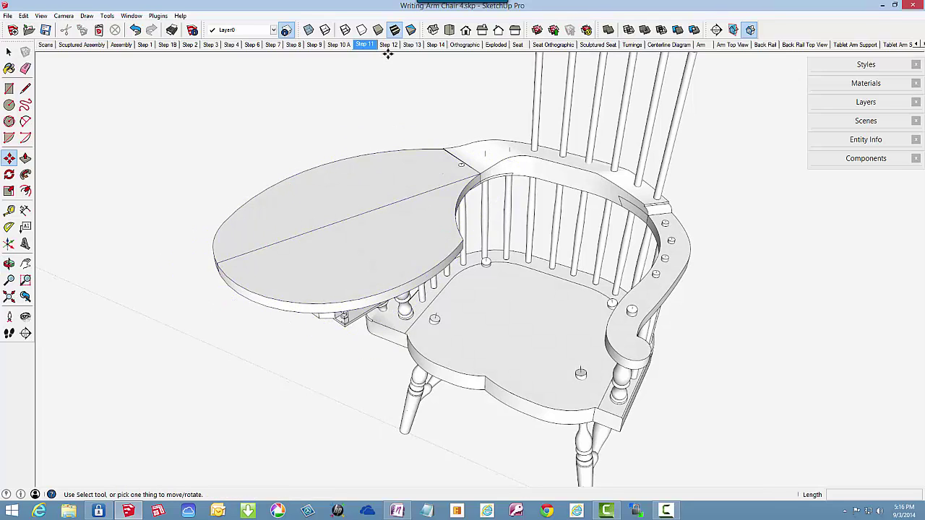
# Step: Go through the Step 12 and Step 13 scenes and examine the drawer mounted under the seat from below
pyautogui.click(391, 45)
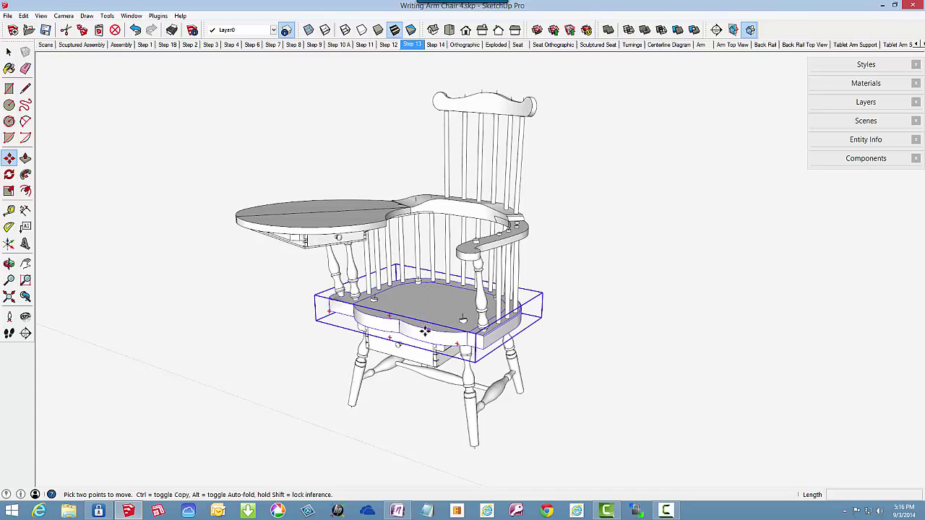
pyautogui.scroll(5, 425, 331)
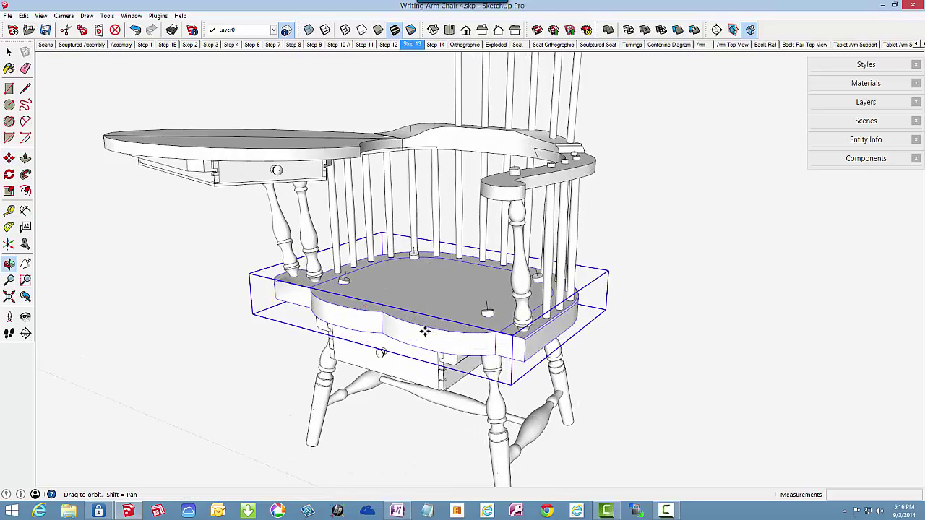
pyautogui.moveTo(425, 331); pyautogui.dragTo(421, 175, button='middle')
pyautogui.moveTo(452, 256)
pyautogui.mouseDown(button='middle')
pyautogui.moveTo(482, 252)
pyautogui.moveTo(433, 298)
pyautogui.moveTo(456, 199)
pyautogui.mouseUp(button='middle')
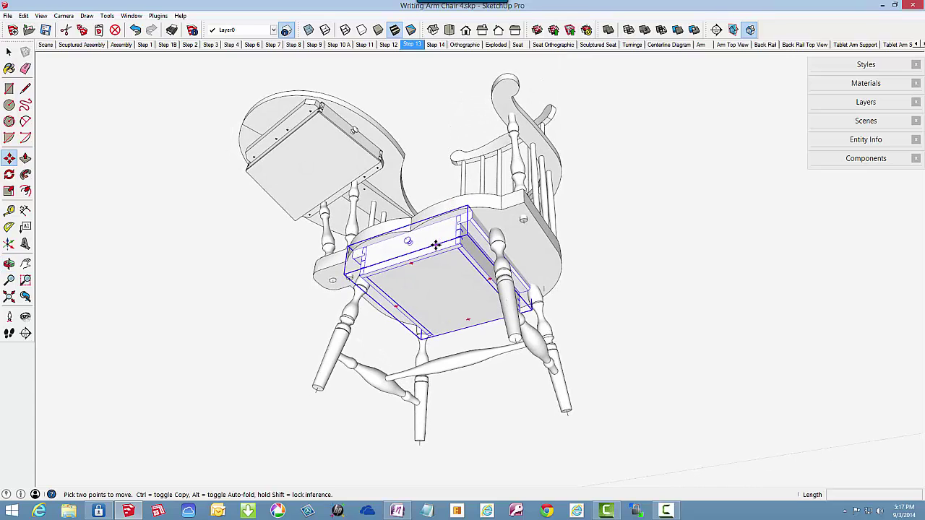
pyautogui.scroll(3, 436, 246)
pyautogui.scroll(-3, 428, 255)
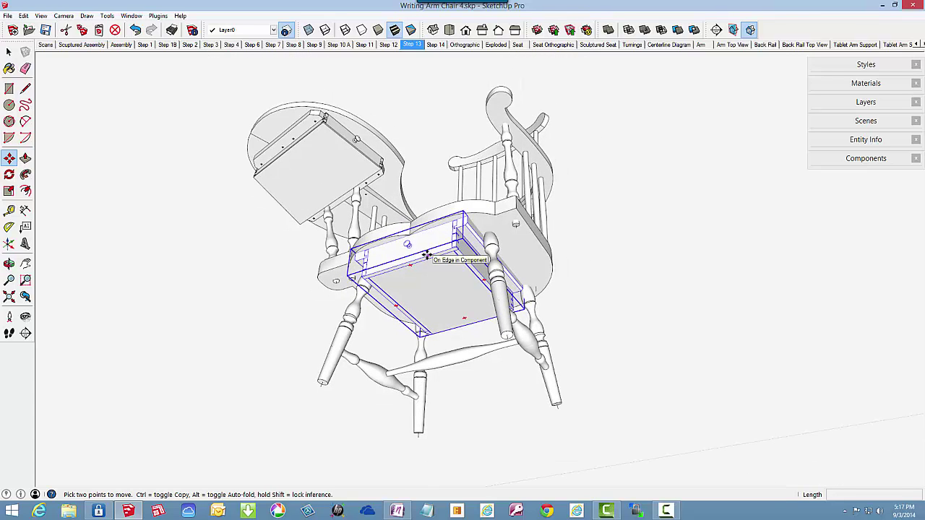
pyautogui.moveTo(427, 256); pyautogui.dragTo(297, 347, button='middle')
pyautogui.moveTo(477, 290); pyautogui.dragTo(735, 403, button='middle')
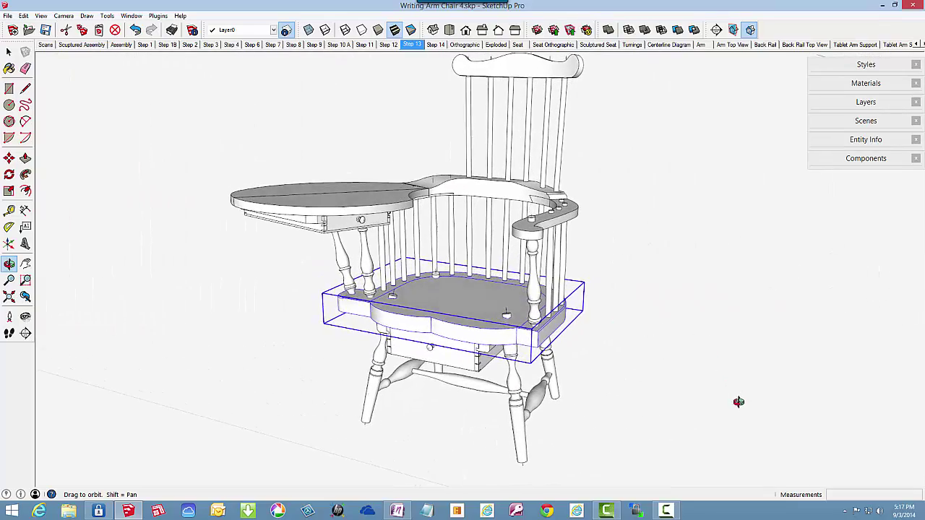
# Step: Show the Step 14 scene and examine the sculptured seat on the fully assembled chair
pyautogui.click(437, 44)
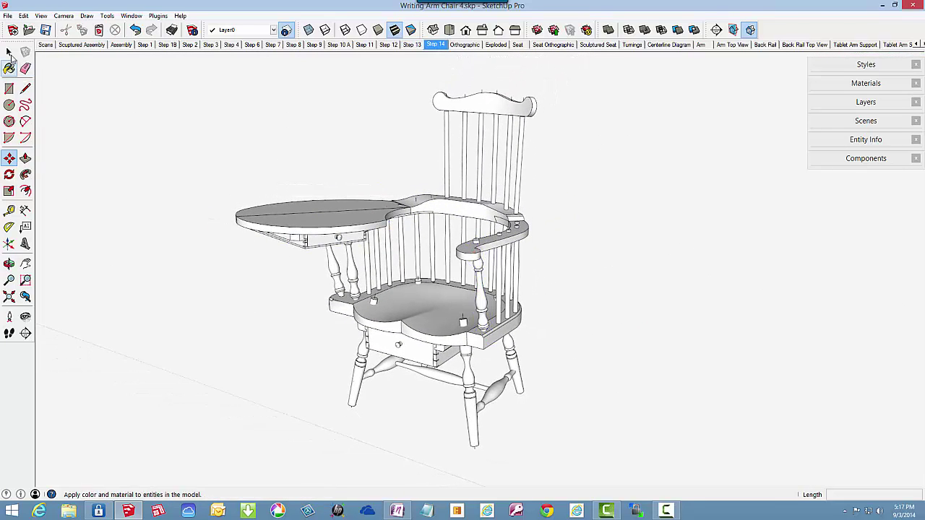
pyautogui.scroll(3, 428, 331)
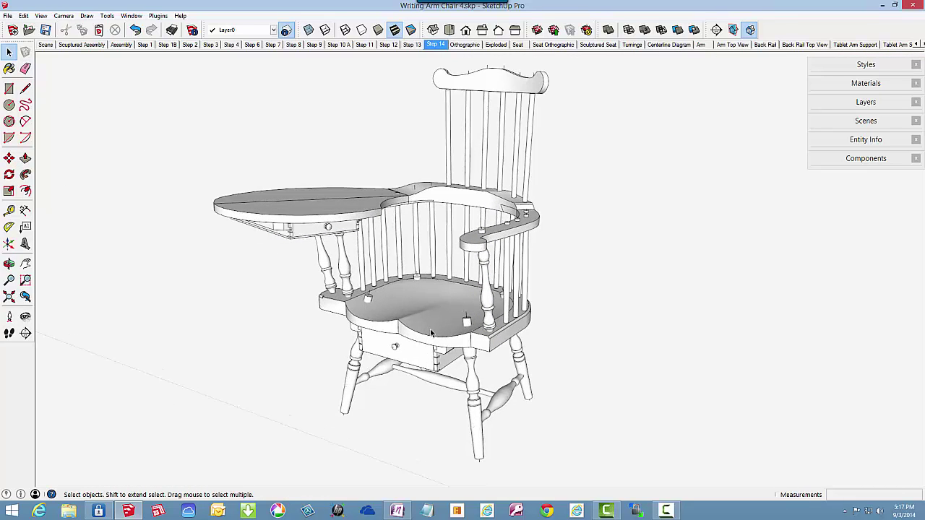
pyautogui.scroll(5, 441, 358)
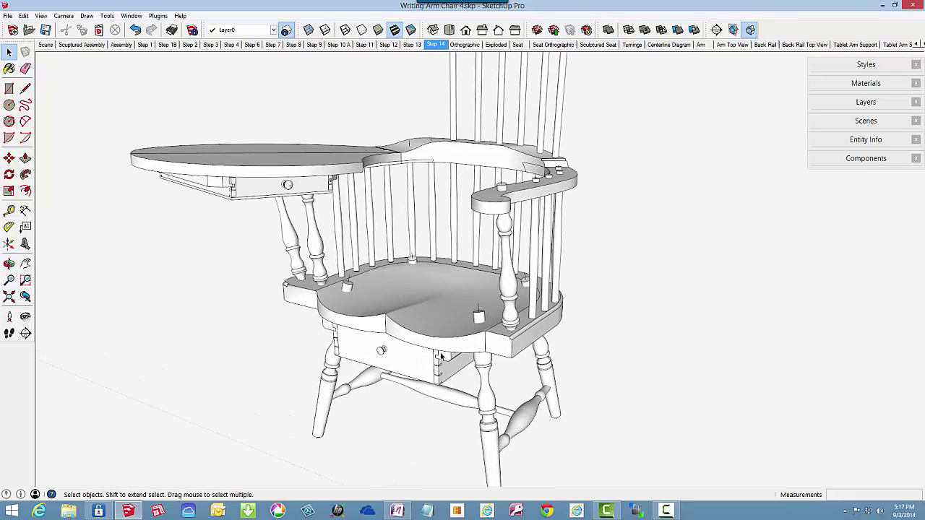
pyautogui.moveTo(441, 358); pyautogui.dragTo(422, 369, button='middle')
pyautogui.scroll(-2, 457, 356)
pyautogui.scroll(-2, 457, 355)
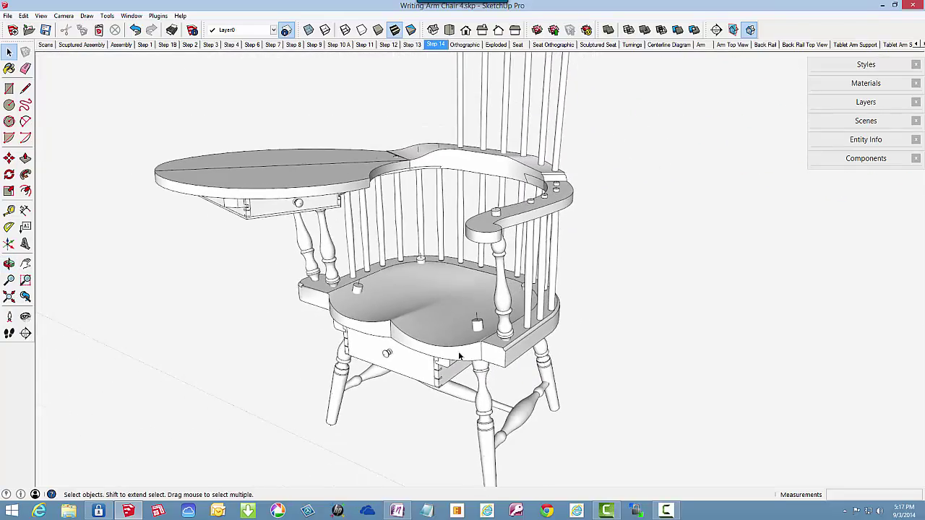
pyautogui.scroll(-2, 459, 353)
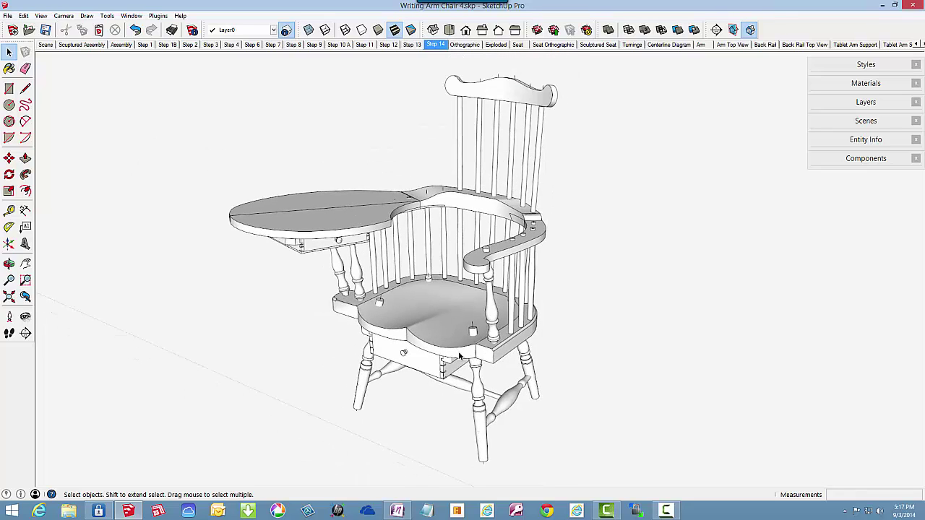
pyautogui.scroll(-1, 458, 355)
pyautogui.moveTo(476, 305); pyautogui.dragTo(489, 286, button='middle')
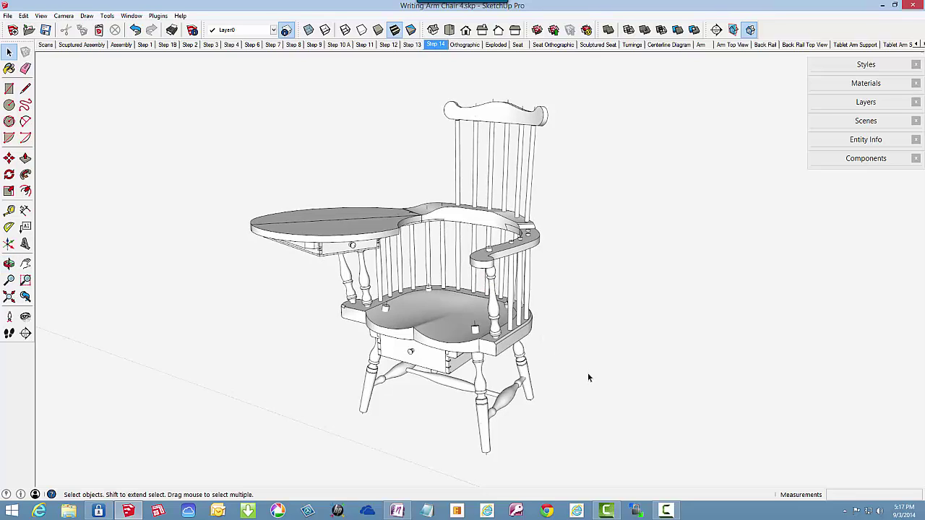
pyautogui.click(666, 512)
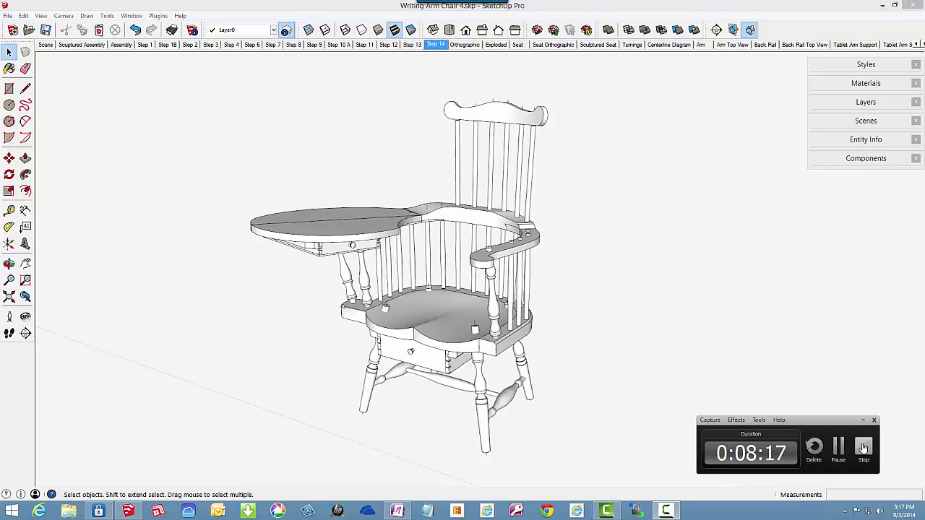
pyautogui.click(864, 448)
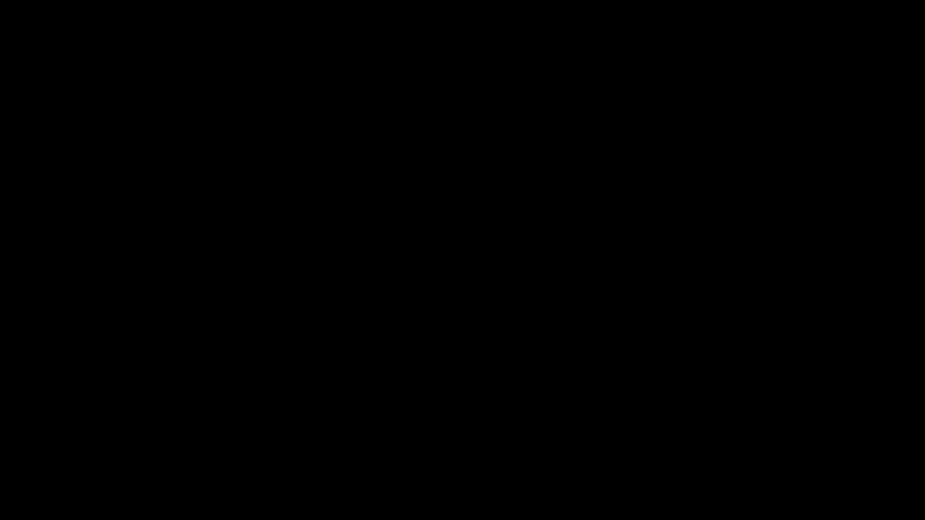